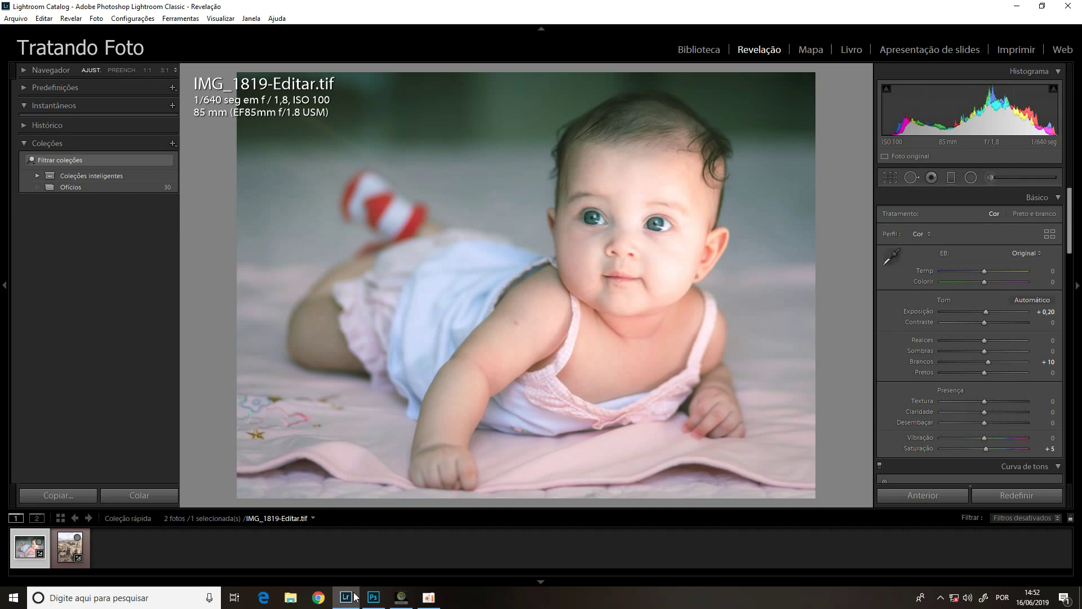
- Send IMG_1819-Editar.tif from the Lightroom library to Luminar 2018 as a copy with Lightroom adjustments
{"action": "key", "text": "g"}
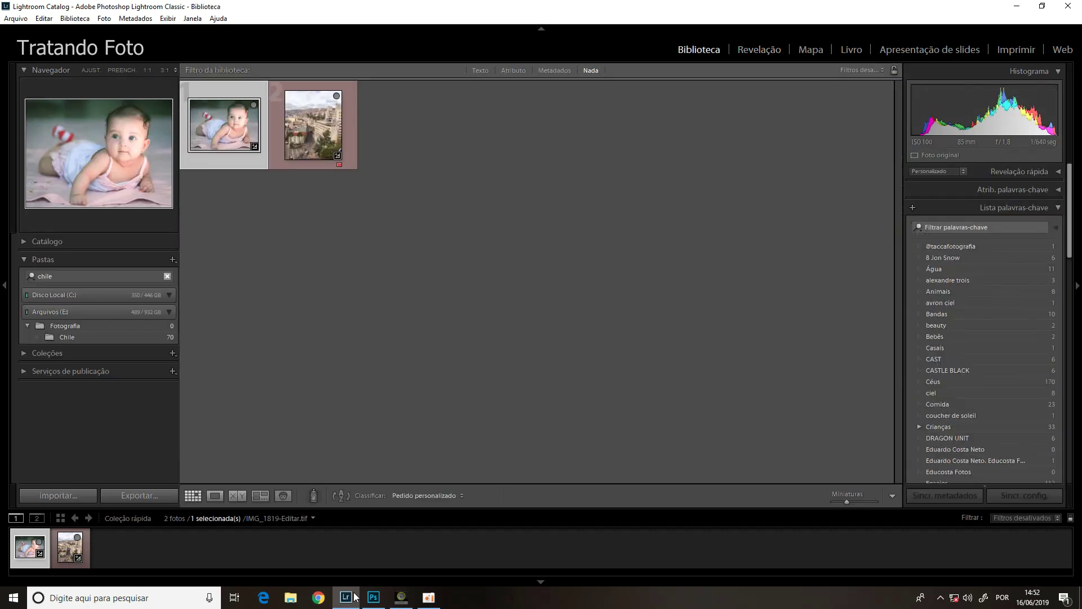
{"action": "right_click", "coordinate": [225, 122]}
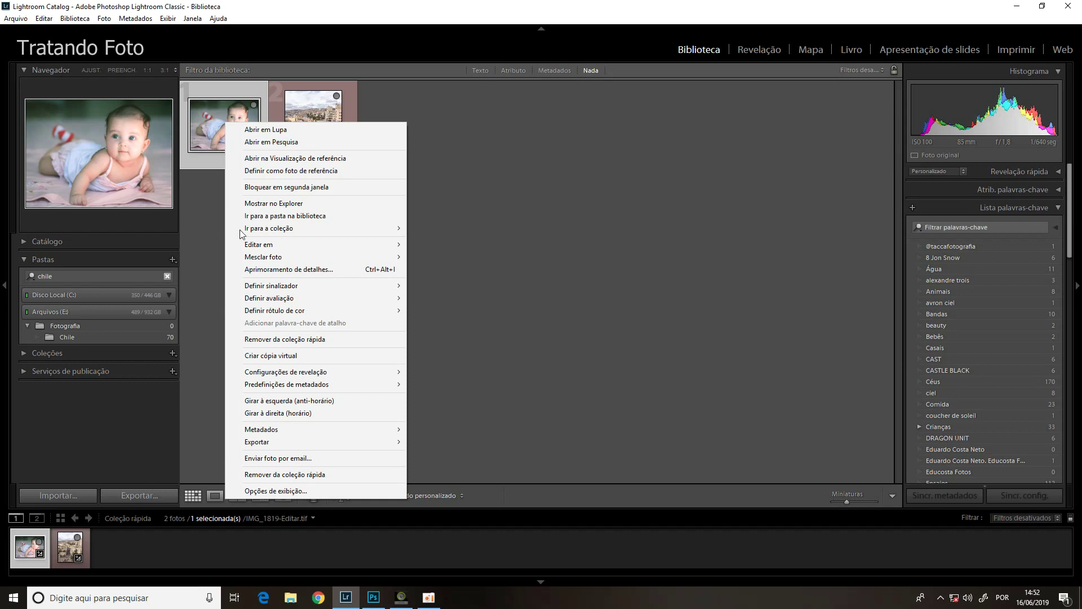
{"action": "mouse_move", "coordinate": [306, 443]}
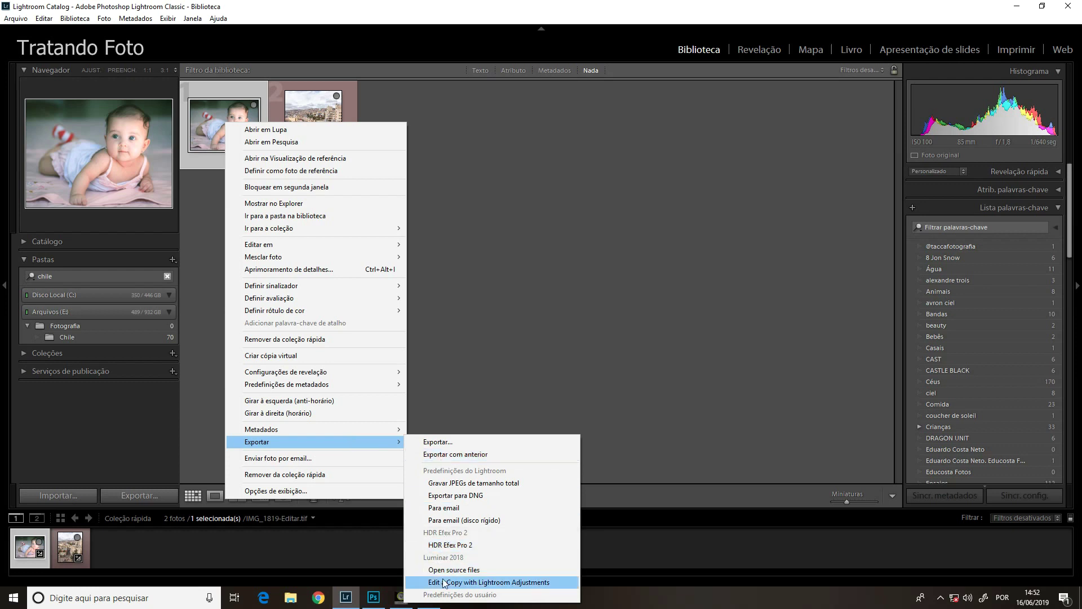
{"action": "left_click", "coordinate": [488, 583]}
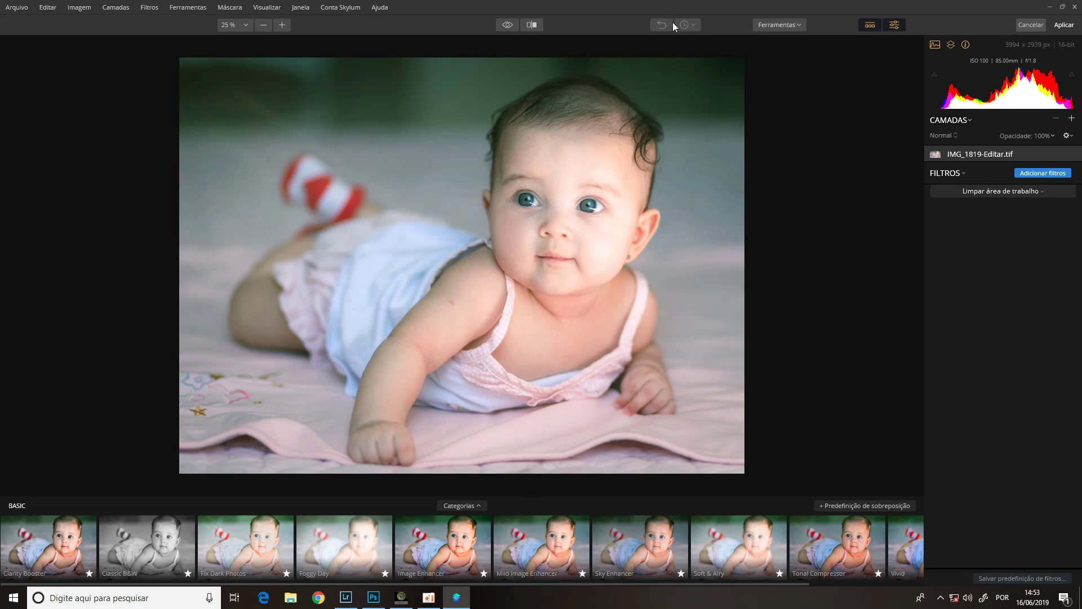
- Examine the photo at 100% zoom and fitted to the screen, and check it in the before/after split view
{"action": "left_click", "coordinate": [249, 25]}
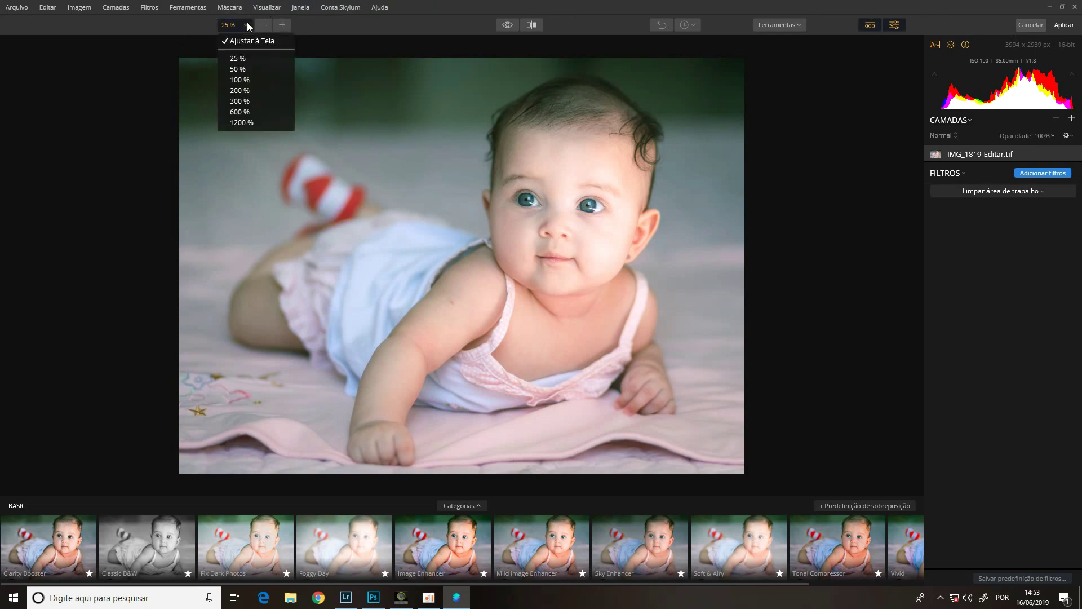
{"action": "left_click", "coordinate": [242, 79]}
{"action": "left_click", "coordinate": [245, 26]}
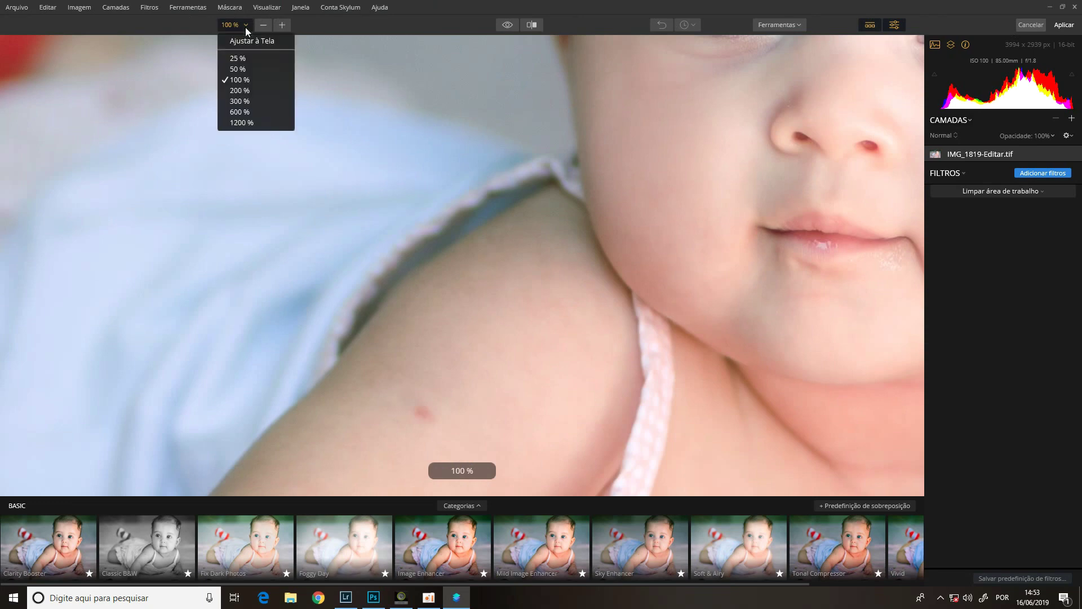
{"action": "left_click", "coordinate": [245, 39]}
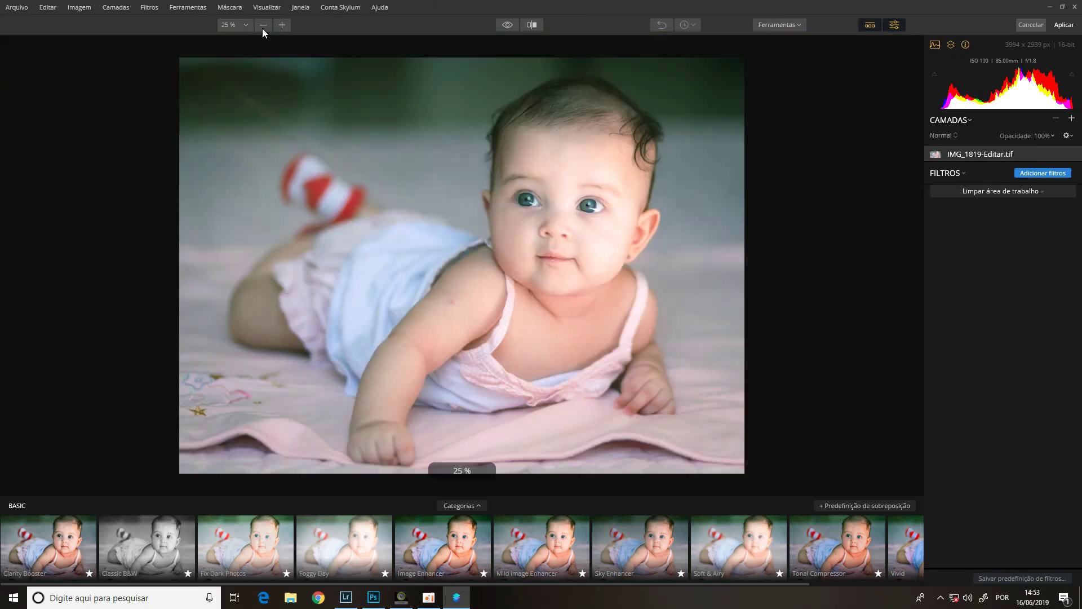
{"action": "left_click", "coordinate": [286, 25]}
{"action": "left_click", "coordinate": [532, 26]}
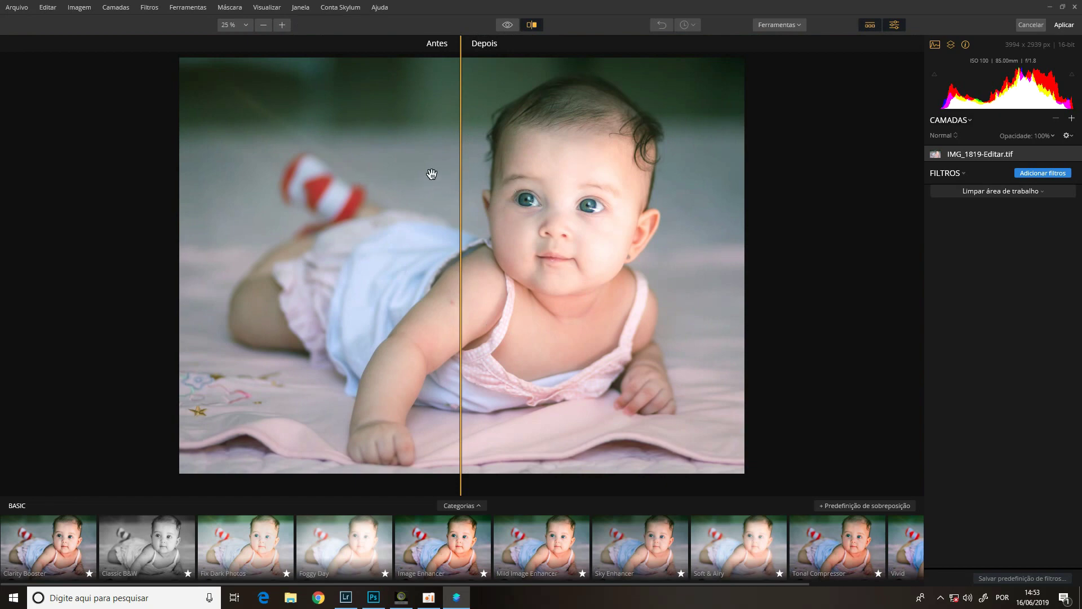
{"action": "left_click", "coordinate": [532, 25]}
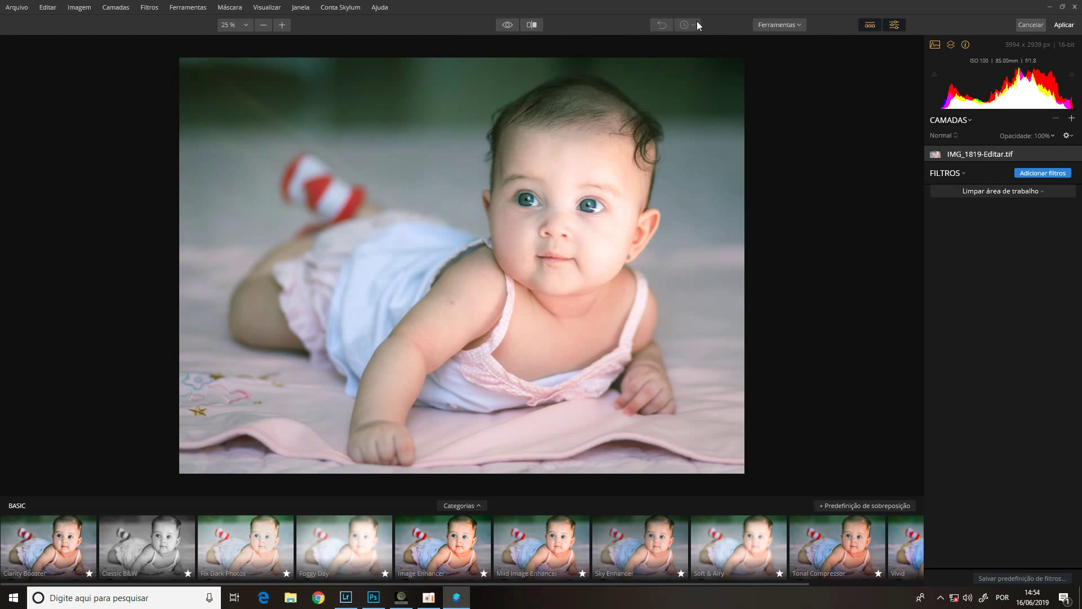
- Try cloning one of the baby's eyes onto the forehead with the Clone e estampa tool and discard the result
{"action": "left_click", "coordinate": [804, 23]}
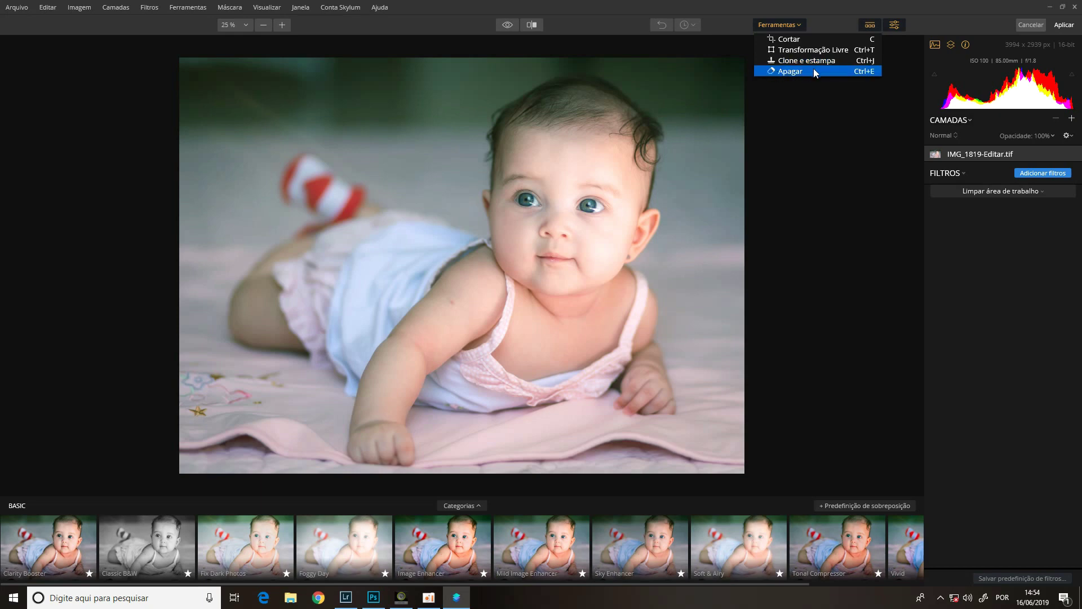
{"action": "left_click", "coordinate": [821, 20]}
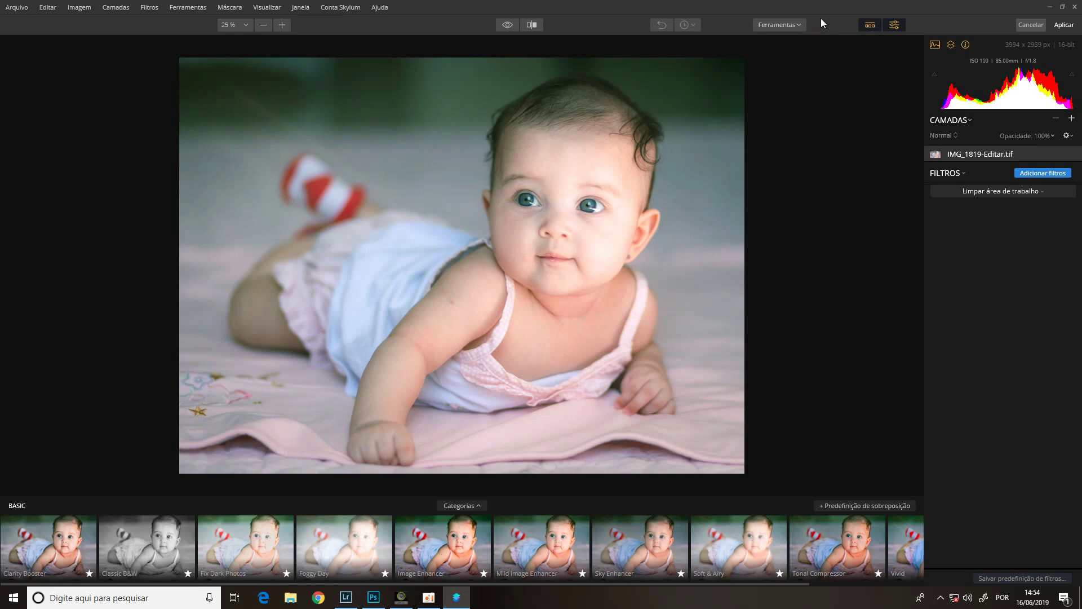
{"action": "left_click", "coordinate": [796, 25]}
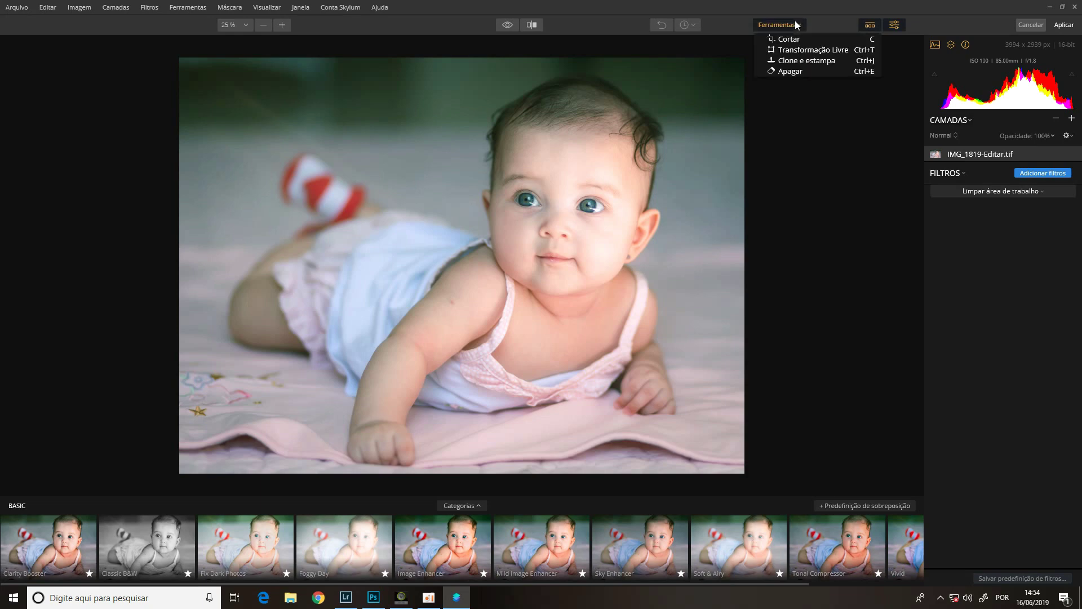
{"action": "left_click", "coordinate": [803, 61]}
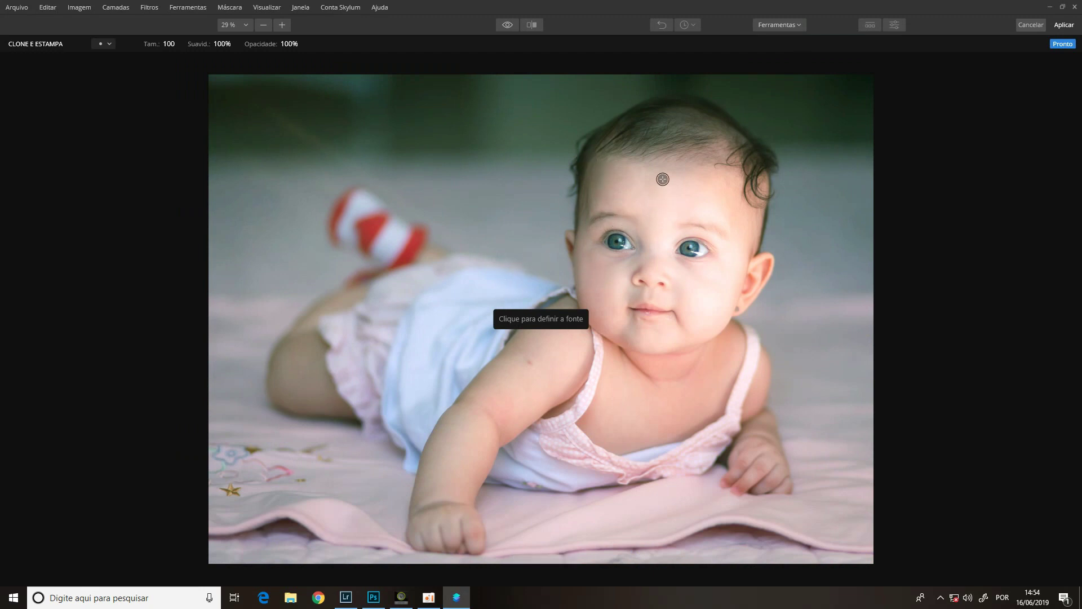
{"action": "left_click", "coordinate": [620, 241]}
{"action": "left_click", "coordinate": [670, 194]}
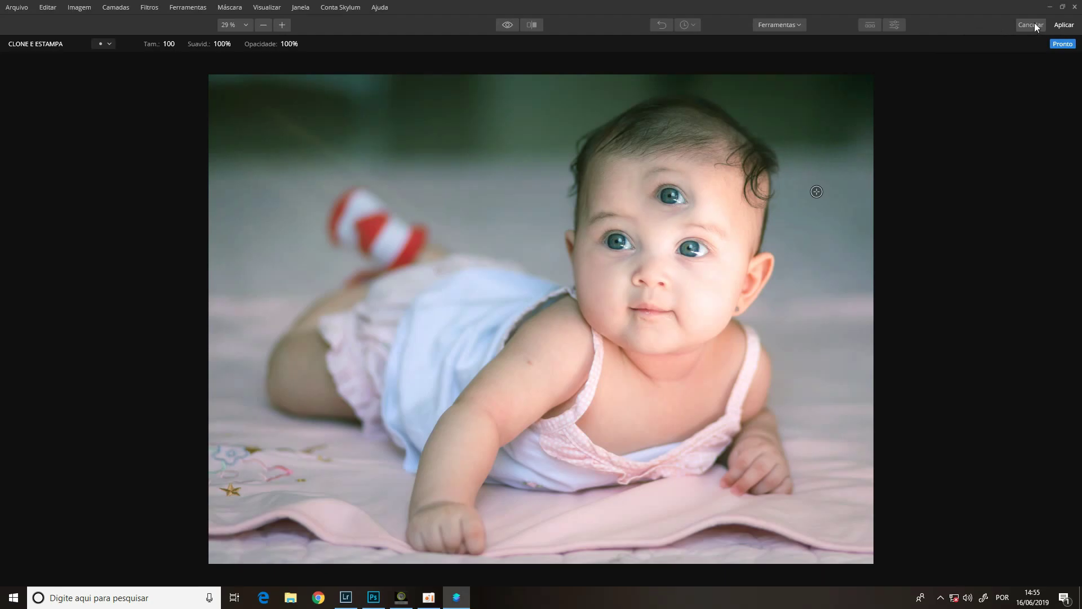
{"action": "left_click", "coordinate": [1034, 25]}
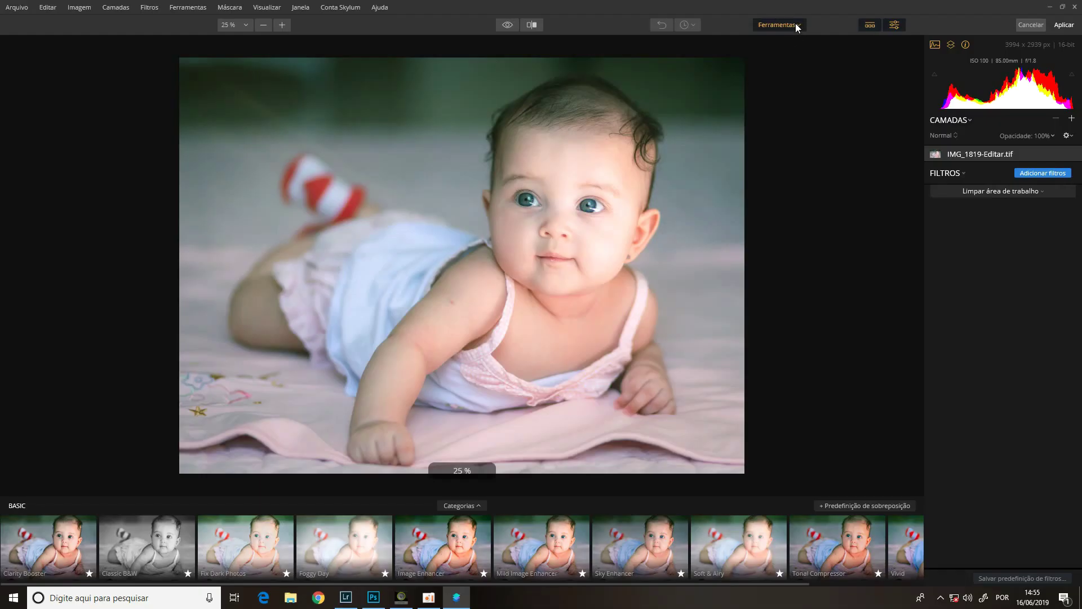
- Try removing the small mark on the baby's upper arm with the Apagar tool and undo the removal
{"action": "left_click", "coordinate": [796, 22]}
{"action": "left_click", "coordinate": [797, 72]}
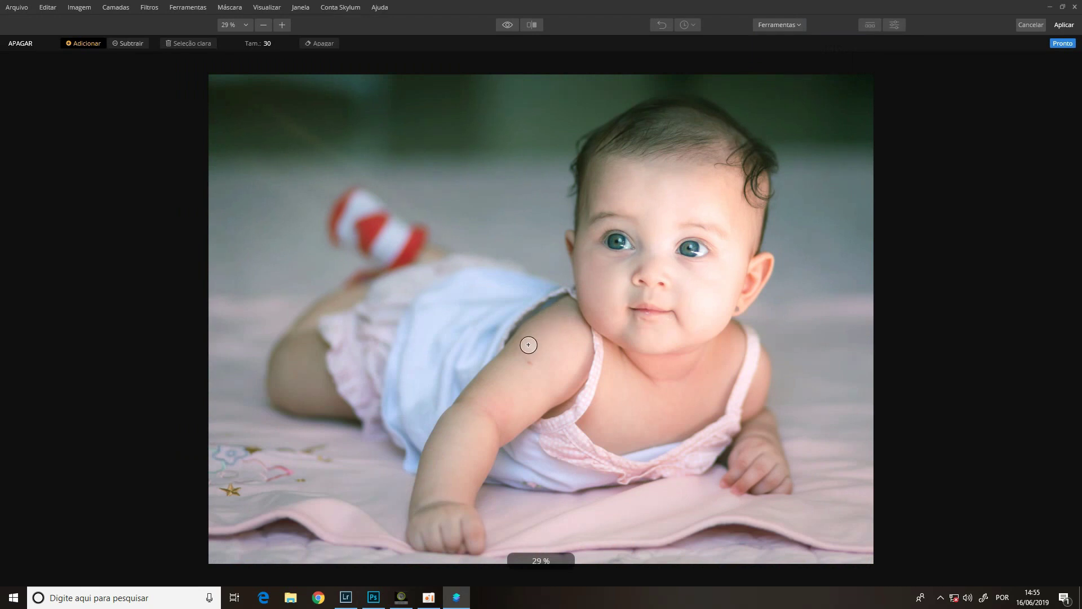
{"action": "left_click", "coordinate": [530, 362]}
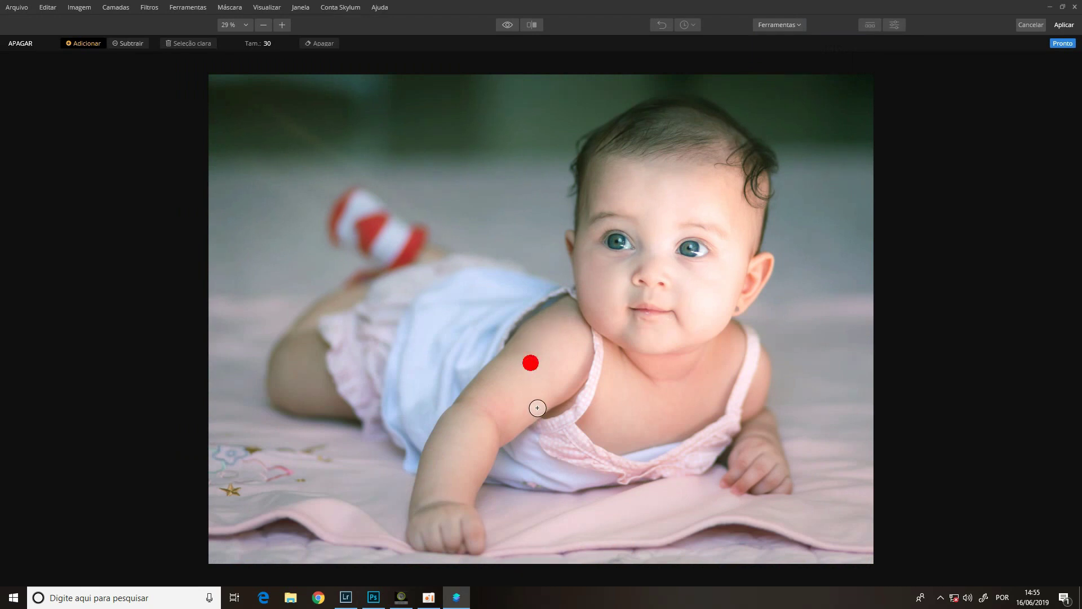
{"action": "left_click", "coordinate": [1062, 45]}
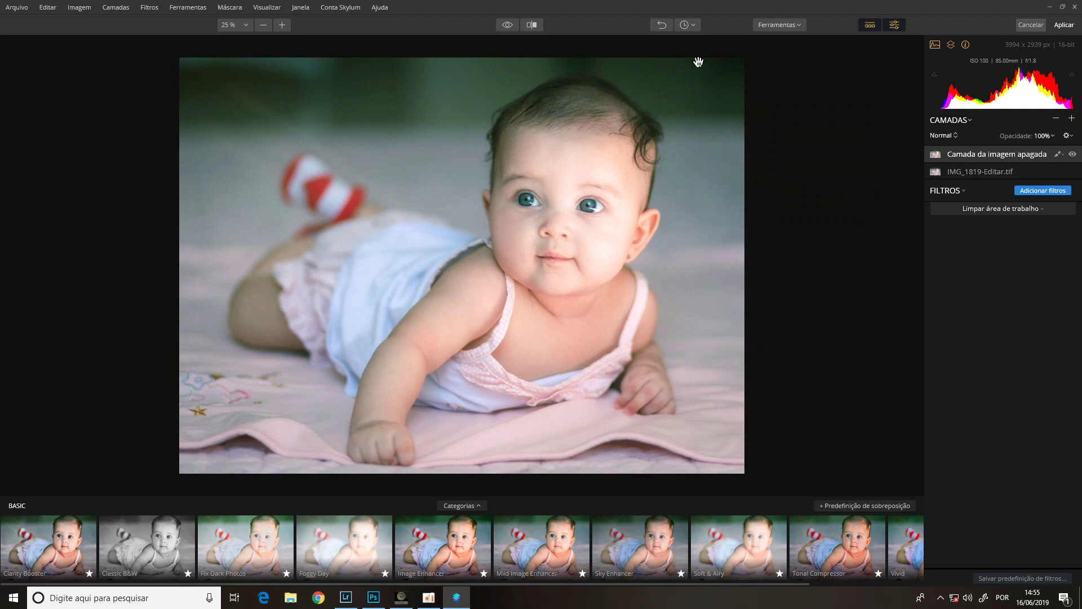
{"action": "left_click", "coordinate": [664, 24]}
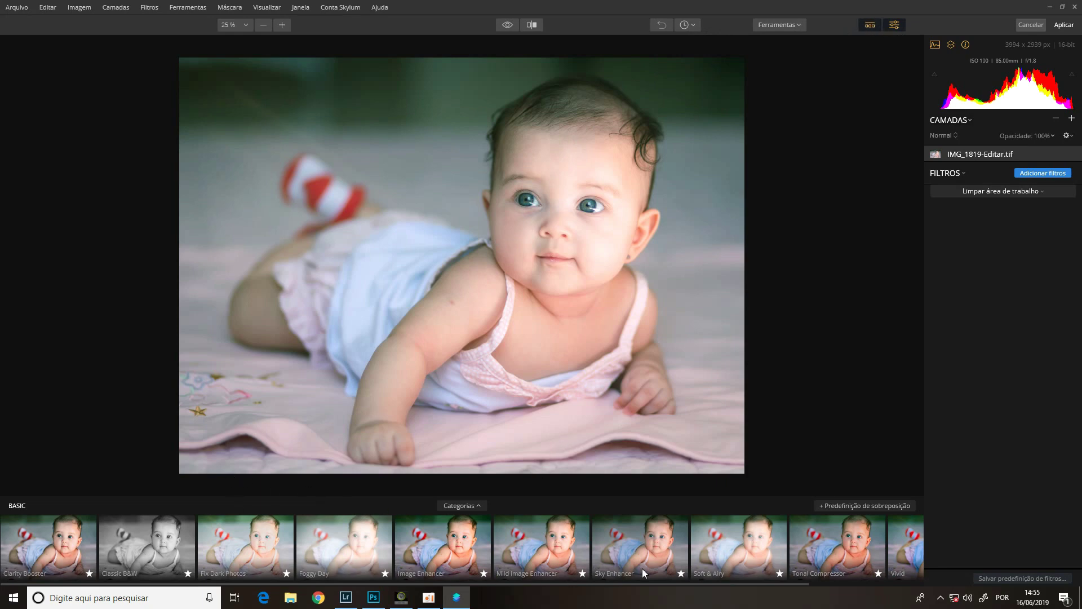
- Hide the presets strip and toggle the adjustments sidebar off and back on
{"action": "left_click", "coordinate": [869, 25]}
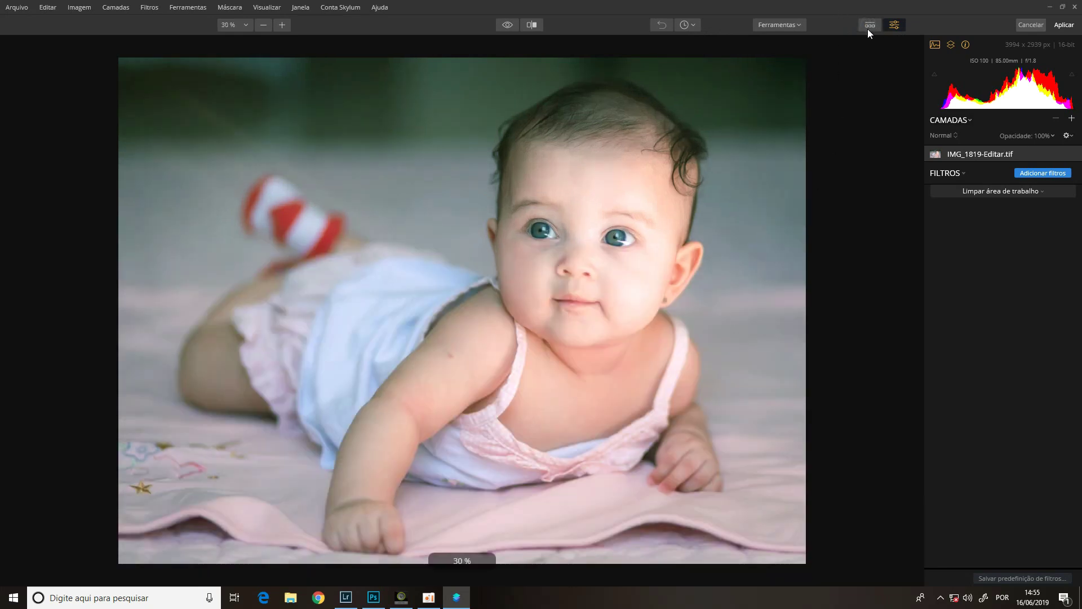
{"action": "left_click", "coordinate": [900, 27]}
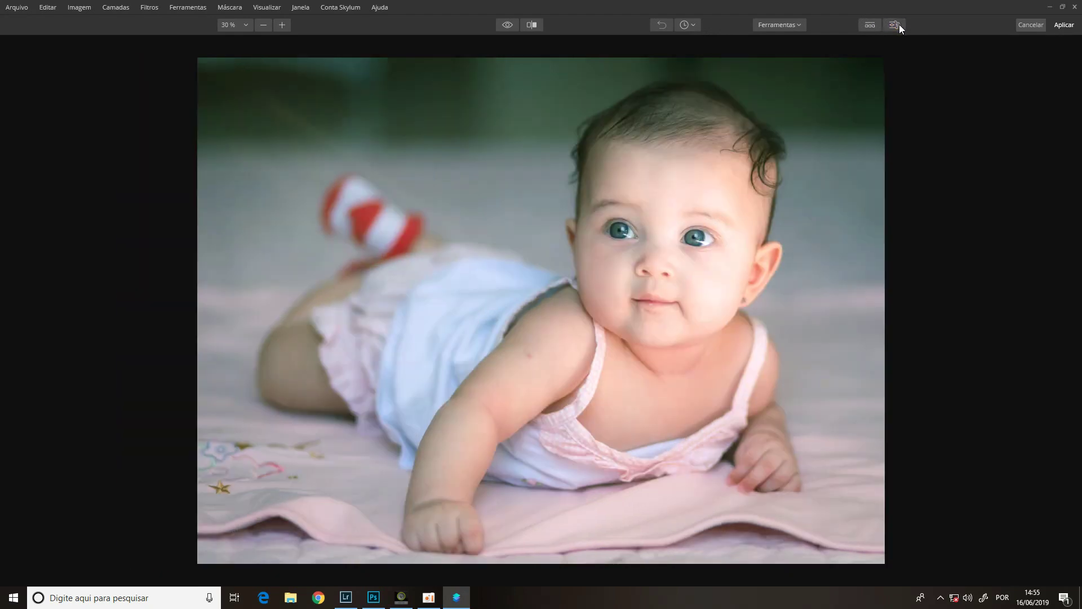
{"action": "left_click", "coordinate": [900, 25]}
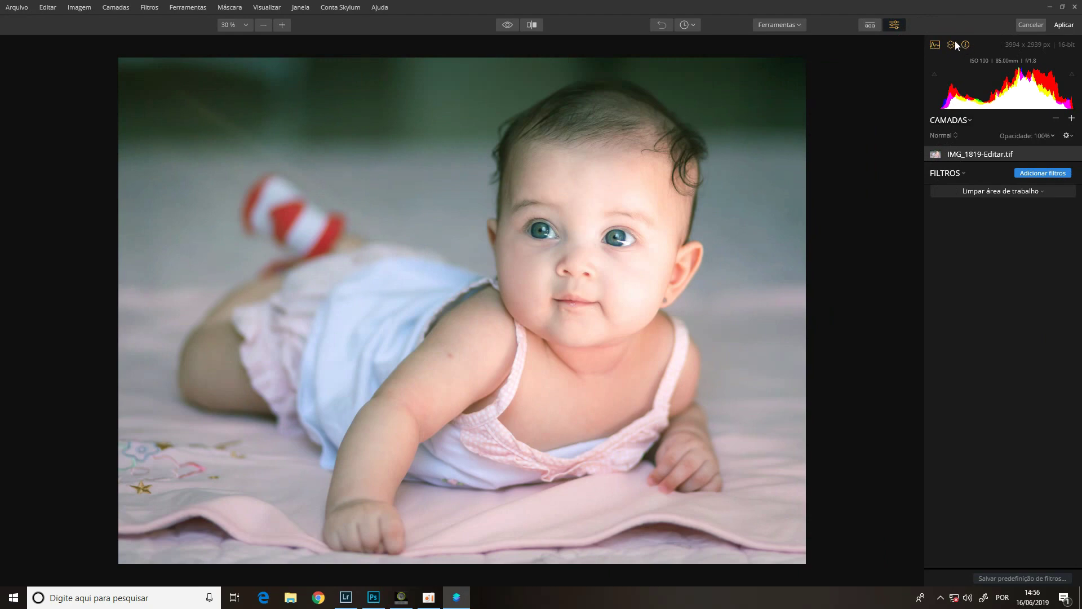
- Toggle the histogram, layers and photo information displays off and on to see what each one controls
{"action": "left_click", "coordinate": [936, 45]}
{"action": "left_click", "coordinate": [934, 43]}
{"action": "left_click", "coordinate": [951, 44]}
{"action": "left_click", "coordinate": [951, 45]}
{"action": "left_click", "coordinate": [966, 46]}
{"action": "left_click", "coordinate": [966, 46]}
{"action": "left_click", "coordinate": [966, 44]}
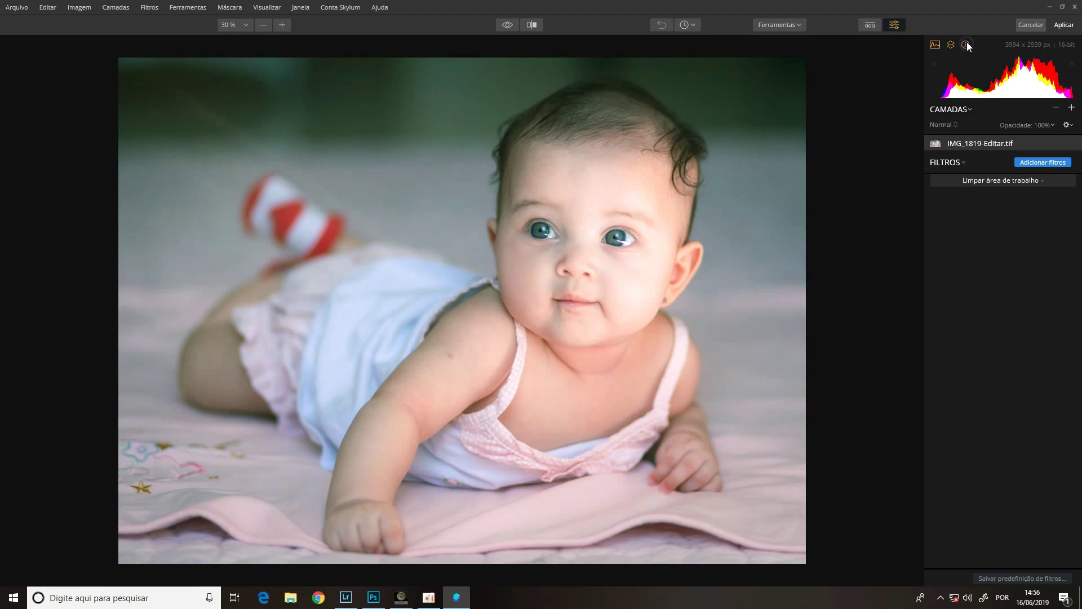
{"action": "left_click", "coordinate": [966, 45]}
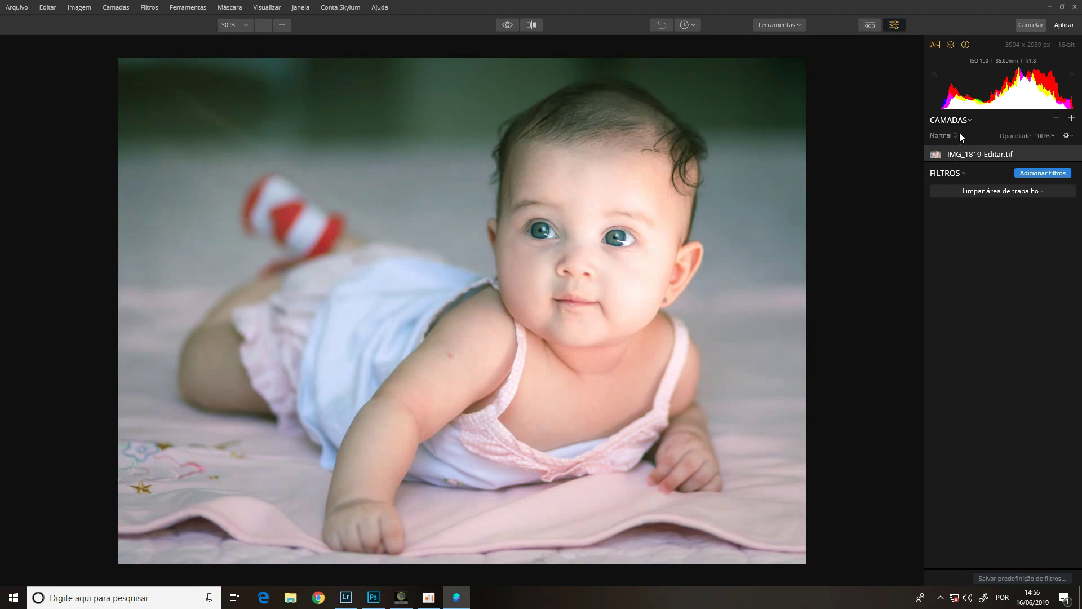
- Add IMG_1627-HDR-Editar.tif from the Documentos > Fotografia > Duo Rock folder as a new image layer
{"action": "left_click", "coordinate": [1072, 119]}
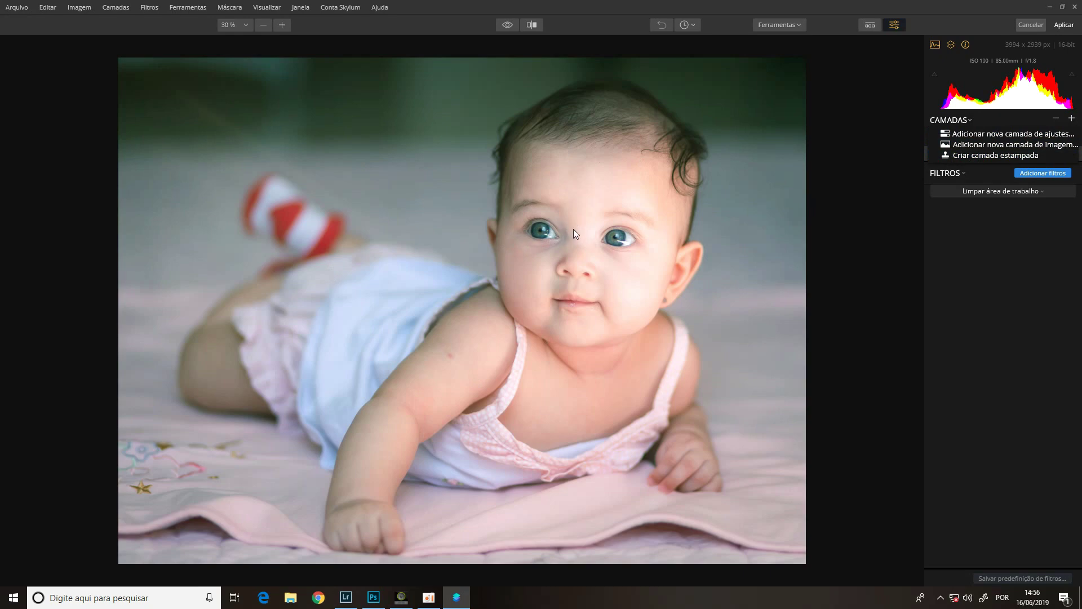
{"action": "left_click", "coordinate": [991, 144]}
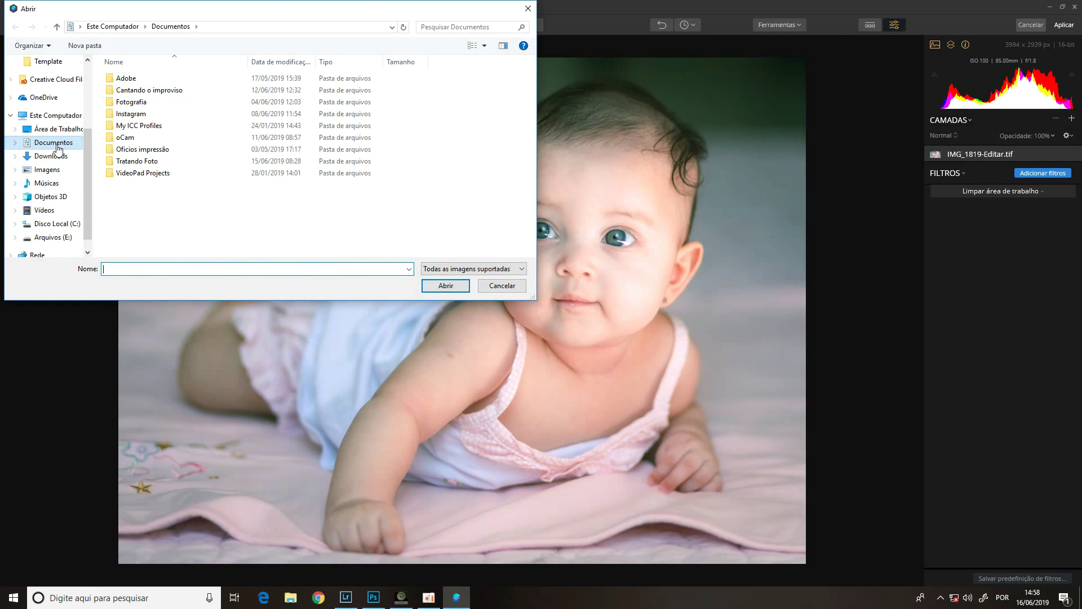
{"action": "left_click", "coordinate": [143, 104]}
{"action": "left_click", "coordinate": [142, 91]}
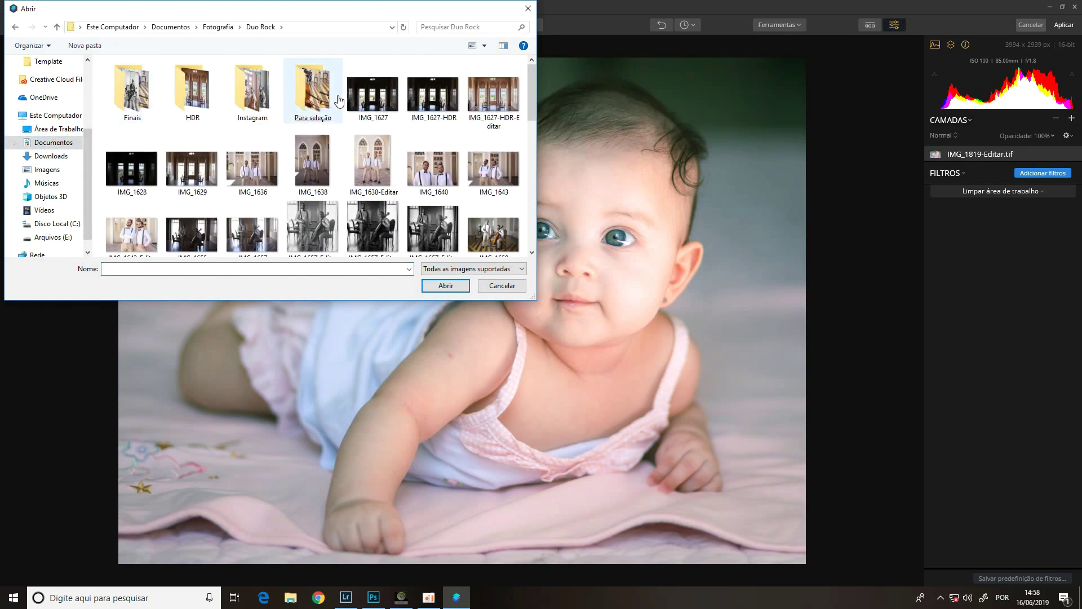
{"action": "left_click", "coordinate": [492, 101]}
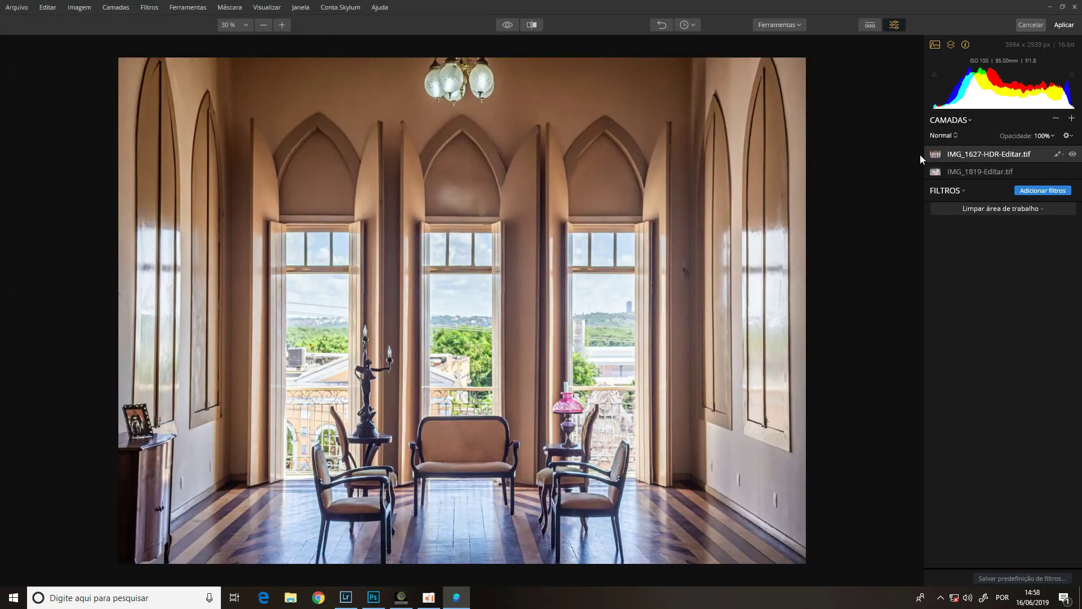
- Set the blend mode of the IMG_1627-HDR-Editar.tif layer to Luz Suave
{"action": "left_click", "coordinate": [963, 171]}
{"action": "left_click", "coordinate": [966, 151]}
{"action": "left_click", "coordinate": [954, 136]}
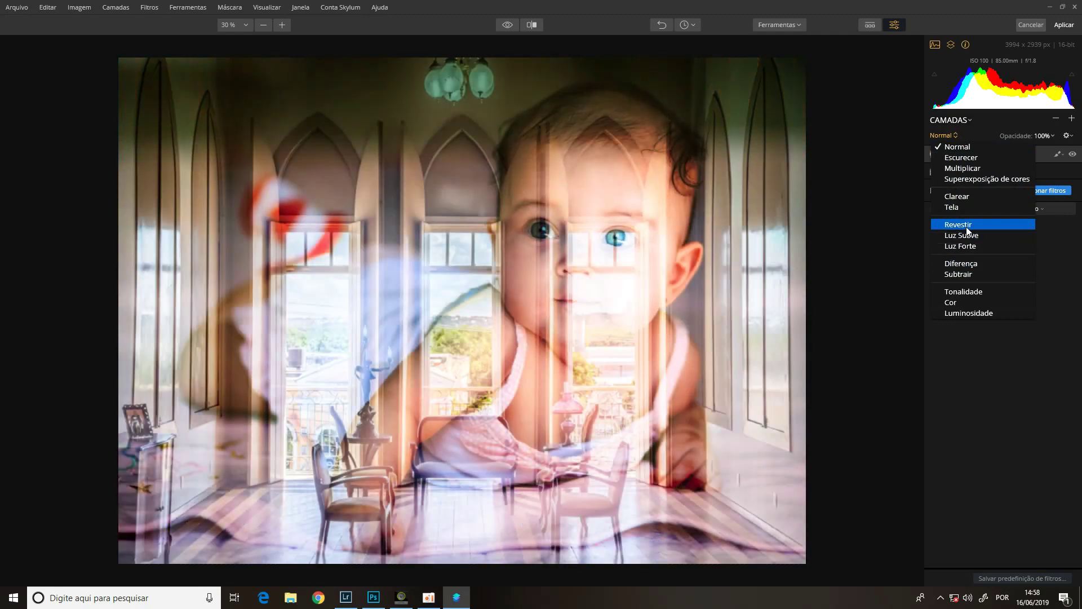
{"action": "left_click", "coordinate": [968, 236]}
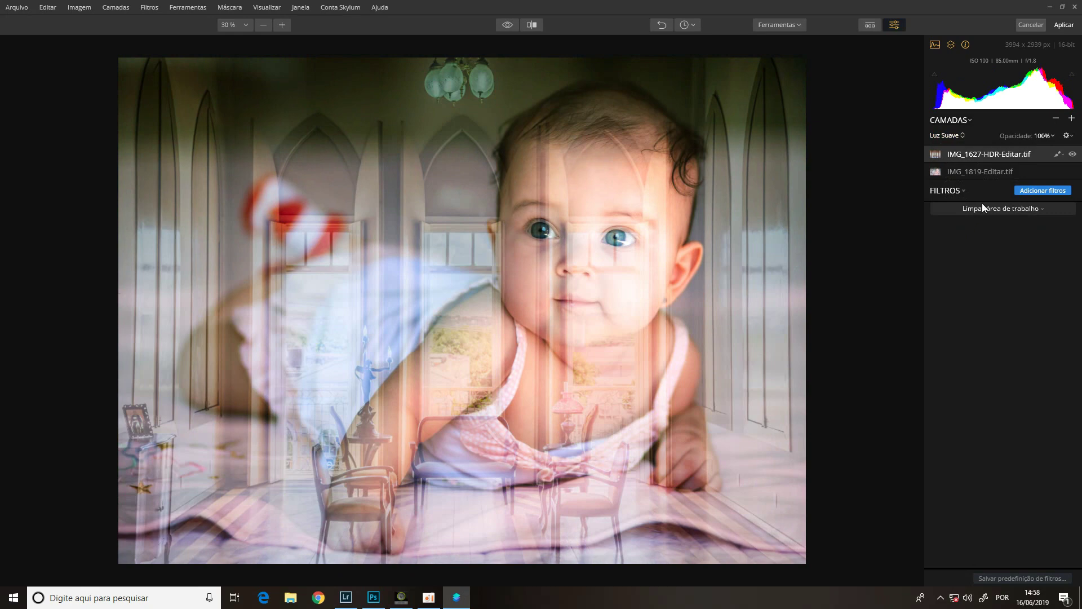
- Add a slightly flattened radial mask centred on the baby's face to the IMG_1627-HDR-Editar.tif layer, and check it by toggling the layer's visibility
{"action": "left_click", "coordinate": [1060, 154]}
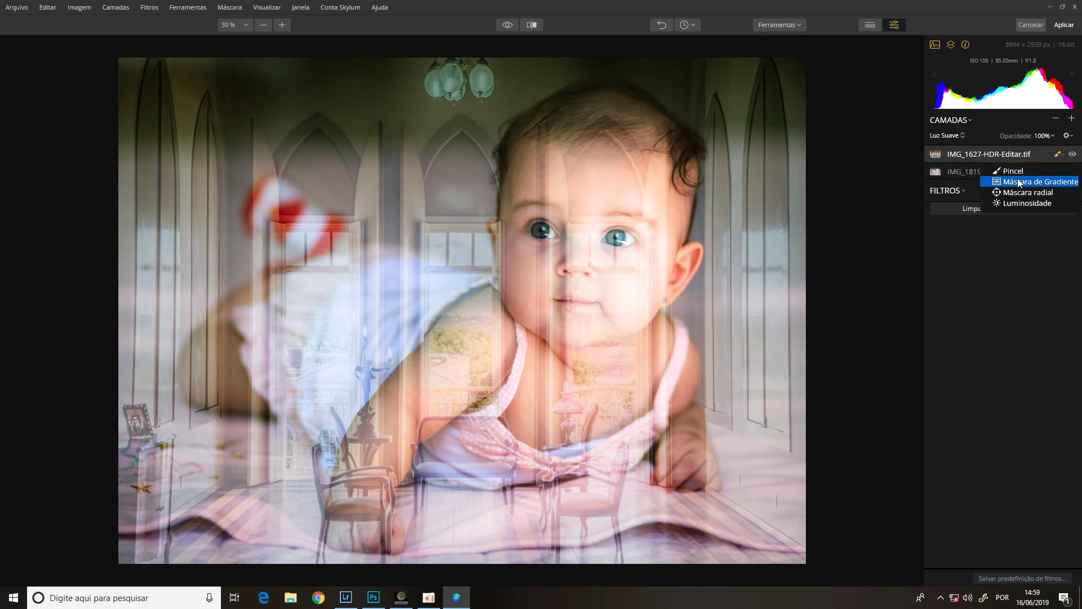
{"action": "left_click", "coordinate": [1014, 192]}
{"action": "mouse_move", "coordinate": [553, 273]}
{"action": "left_mouse_down"}
{"action": "mouse_move", "coordinate": [647, 361]}
{"action": "mouse_move", "coordinate": [597, 336]}
{"action": "mouse_move", "coordinate": [621, 354]}
{"action": "left_mouse_up"}
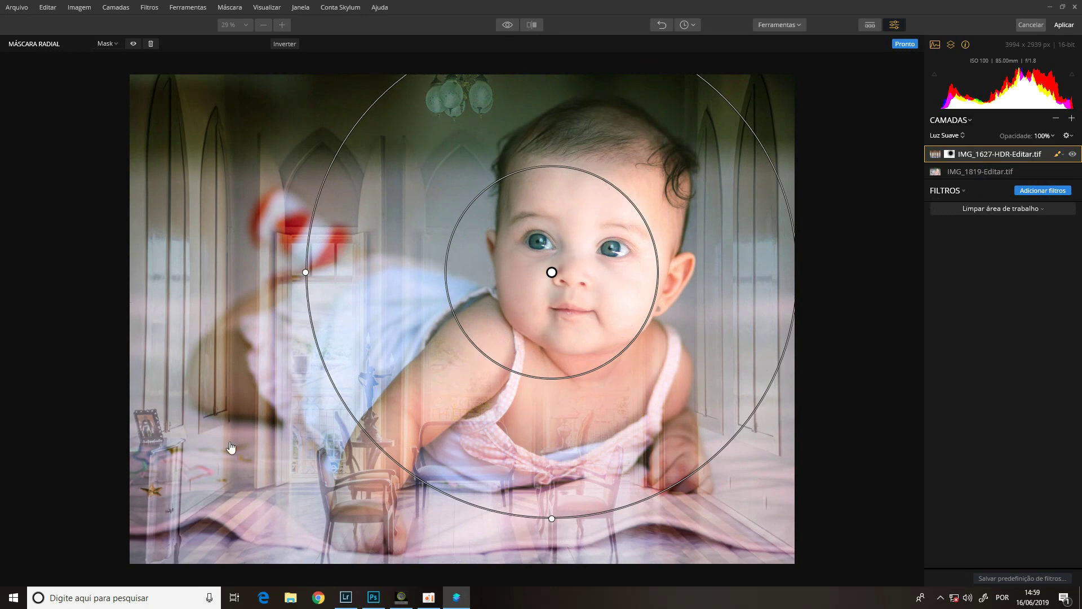
{"action": "left_click_drag", "start_coordinate": [552, 521], "coordinate": [558, 486]}
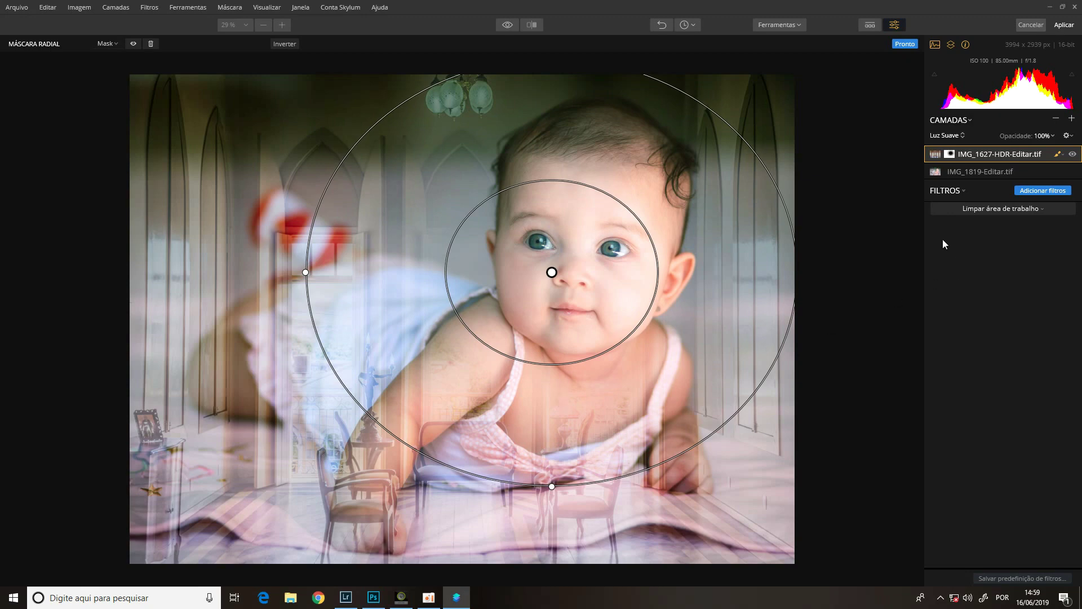
{"action": "left_click", "coordinate": [1073, 155]}
{"action": "left_click", "coordinate": [1073, 155]}
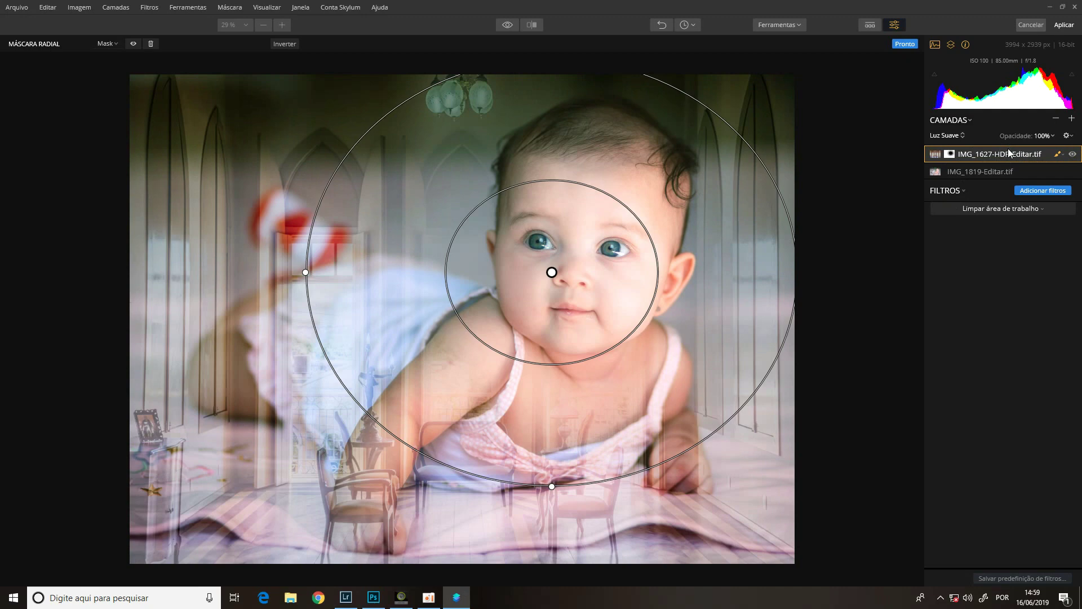
- Delete the IMG_1627-HDR-Editar.tif layer together with its radial mask
{"action": "right_click", "coordinate": [1008, 150]}
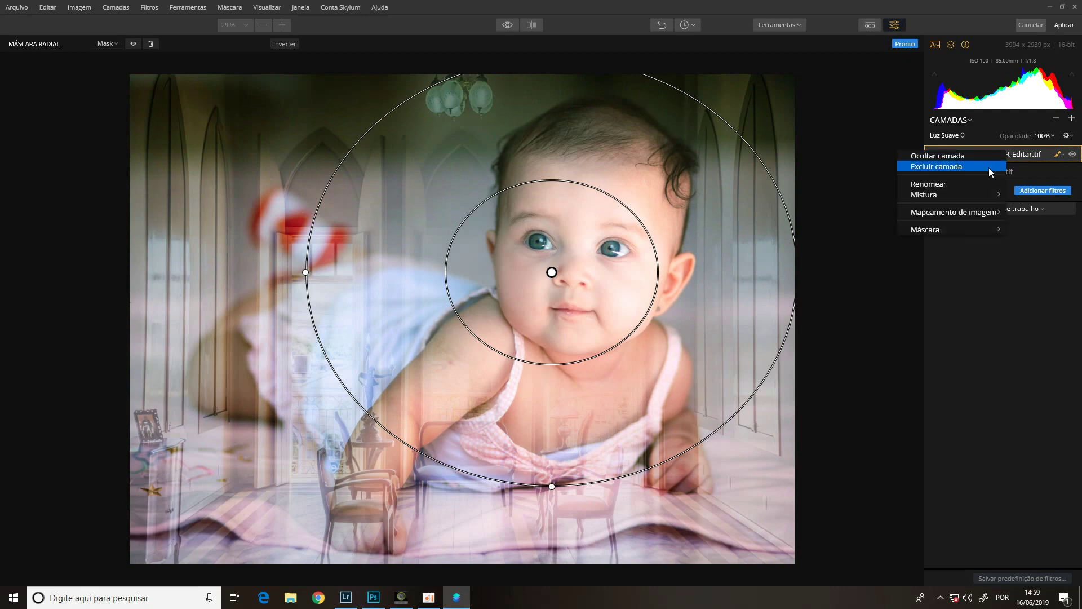
{"action": "left_click", "coordinate": [956, 167]}
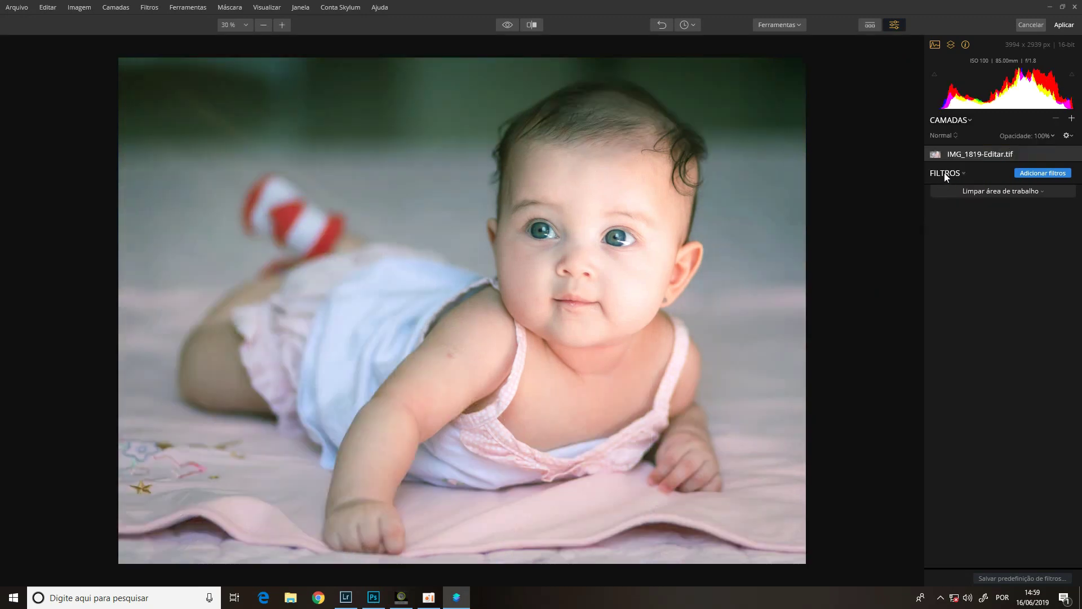
- Try the Vinheta filter at Quantidade -66 on the baby photo, compare it on and off, check its mask options and remove it
{"action": "left_click", "coordinate": [1030, 173]}
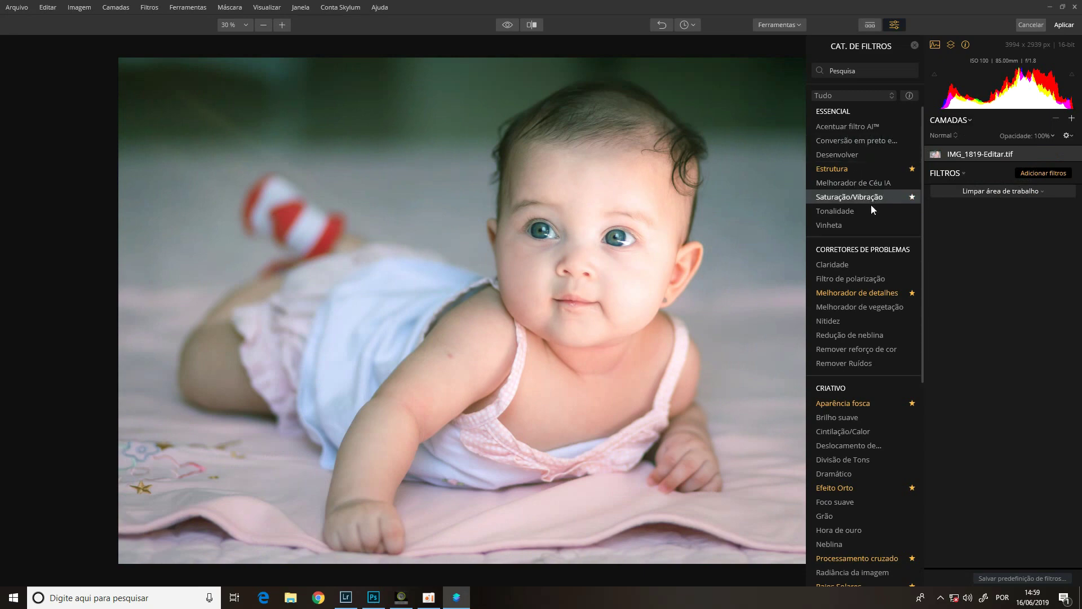
{"action": "left_click", "coordinate": [873, 227]}
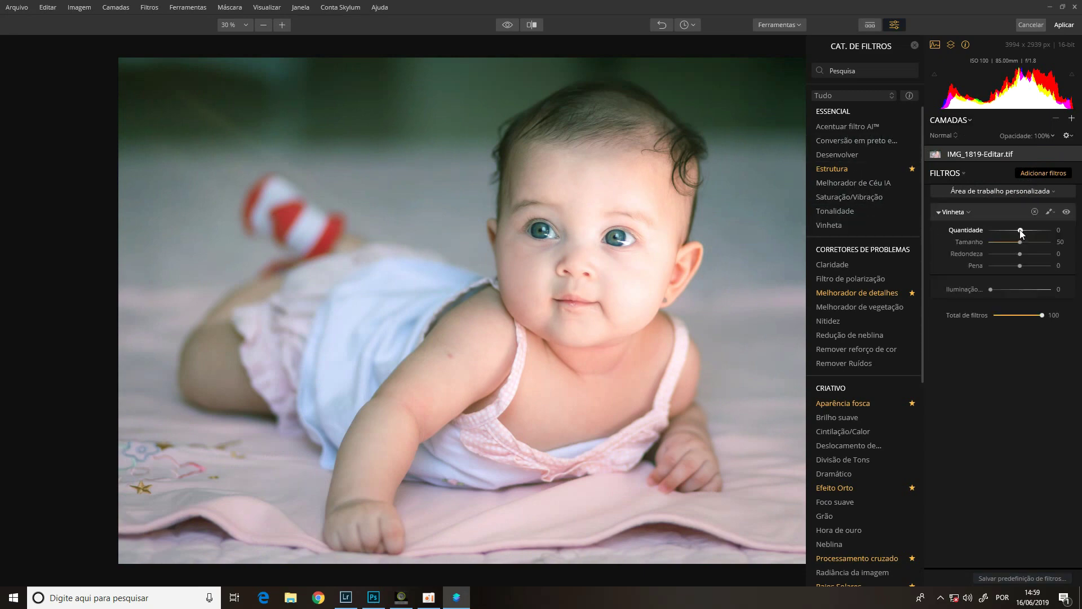
{"action": "mouse_move", "coordinate": [1022, 230]}
{"action": "left_mouse_down"}
{"action": "mouse_move", "coordinate": [999, 227]}
{"action": "mouse_move", "coordinate": [1037, 239]}
{"action": "mouse_move", "coordinate": [1001, 230]}
{"action": "left_mouse_up"}
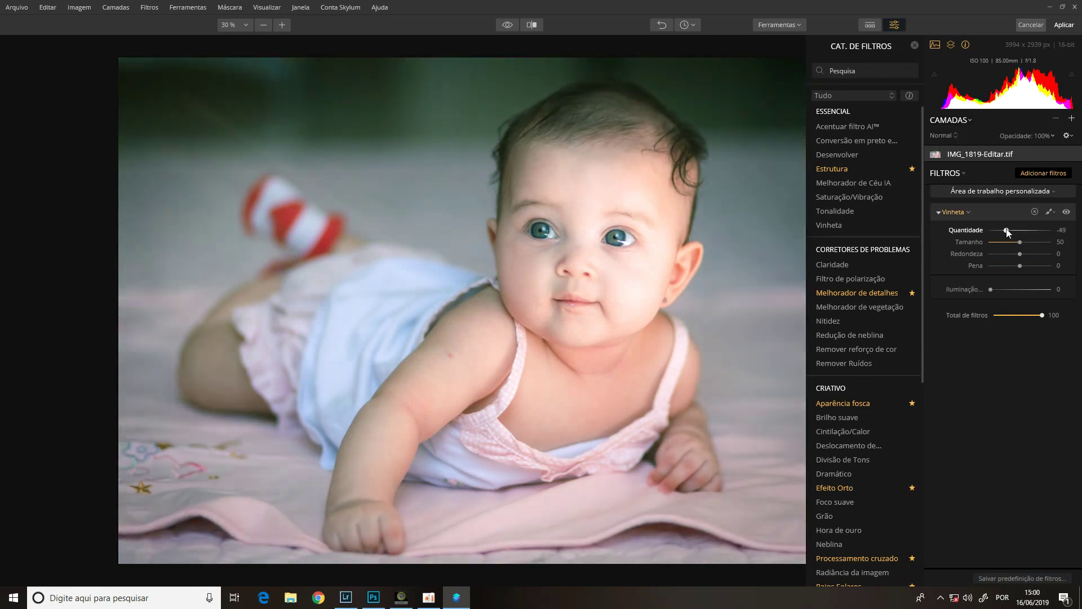
{"action": "left_click", "coordinate": [1065, 212]}
{"action": "left_click", "coordinate": [1066, 212]}
{"action": "left_click", "coordinate": [1050, 212]}
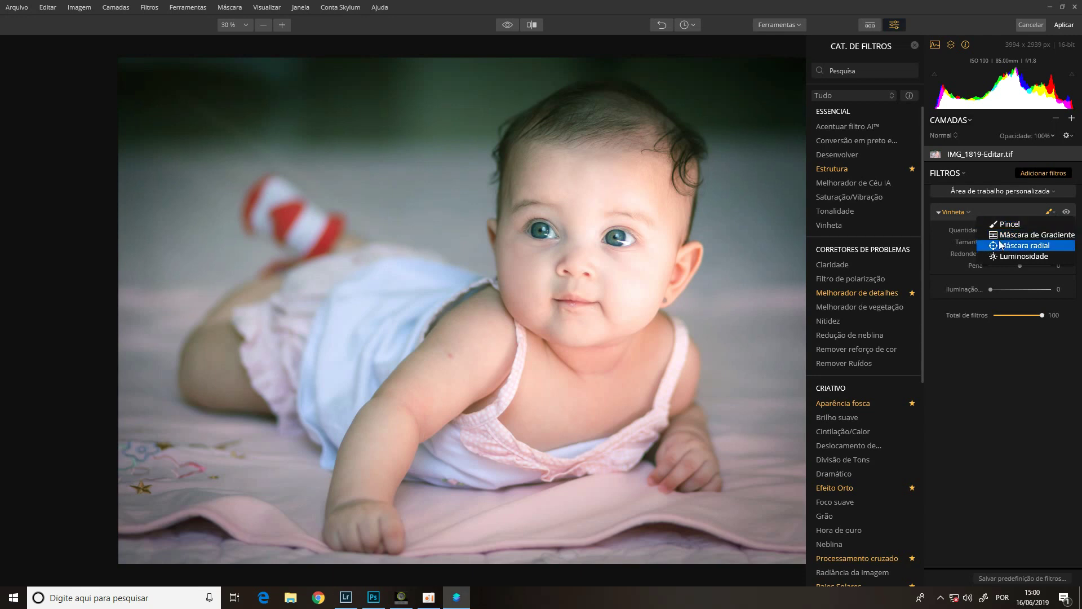
{"action": "left_click", "coordinate": [1027, 211]}
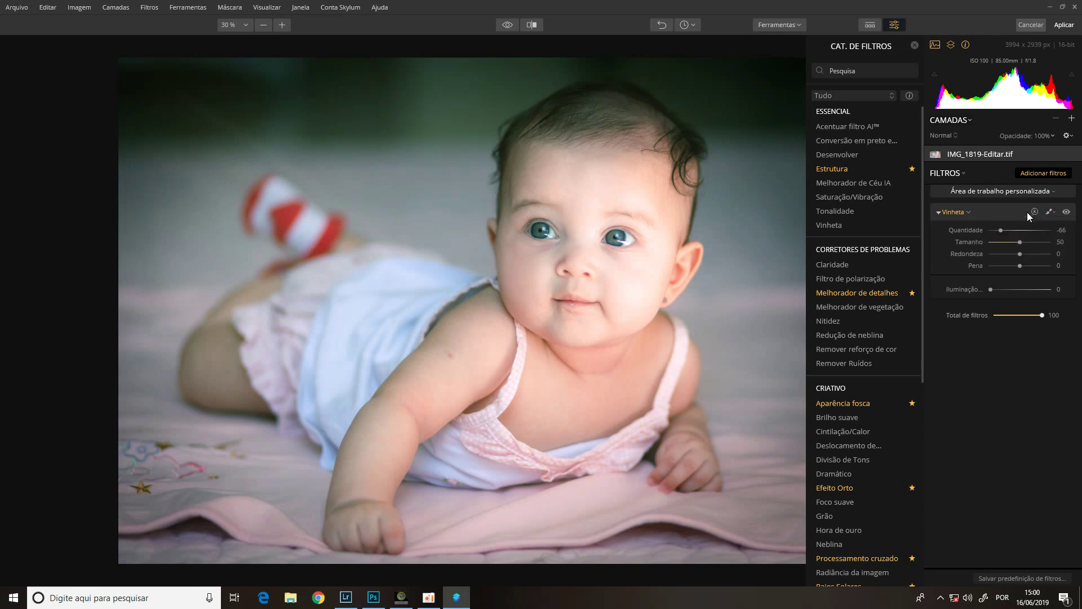
{"action": "left_click", "coordinate": [1035, 211]}
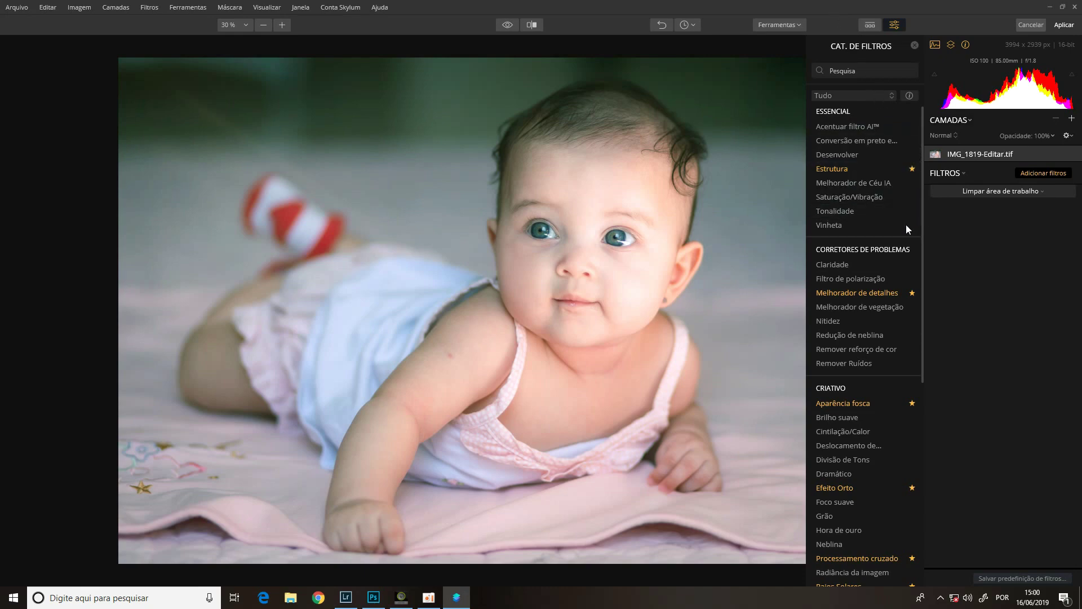
- Limit the filter catalogue to Favoritos and try Aparência fosca with Quantidade at 57, then bring it back to 0 and remove the filter
{"action": "left_click", "coordinate": [861, 94]}
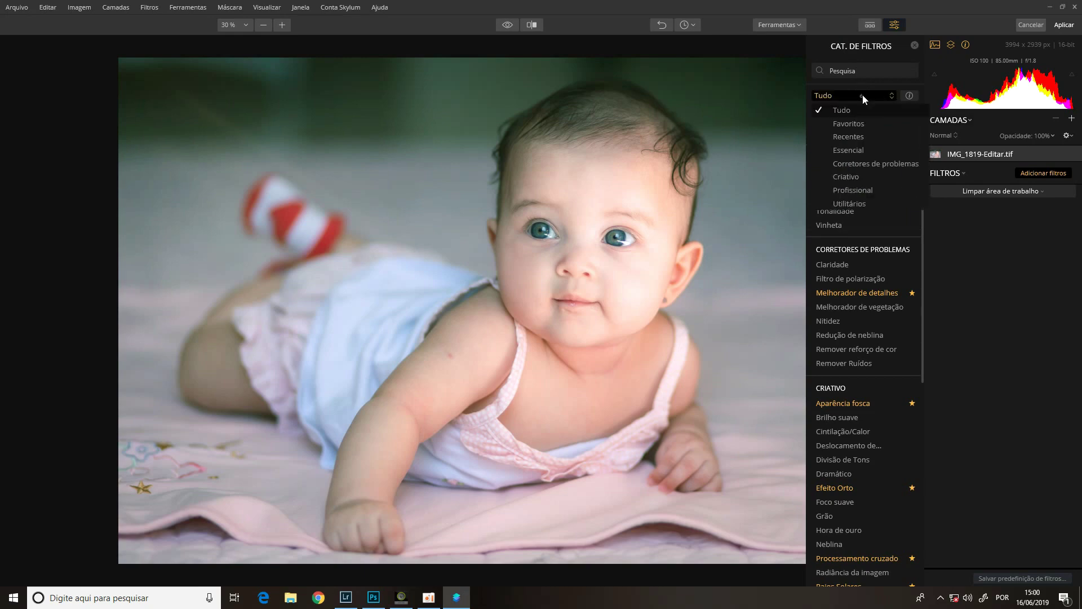
{"action": "left_click", "coordinate": [867, 123]}
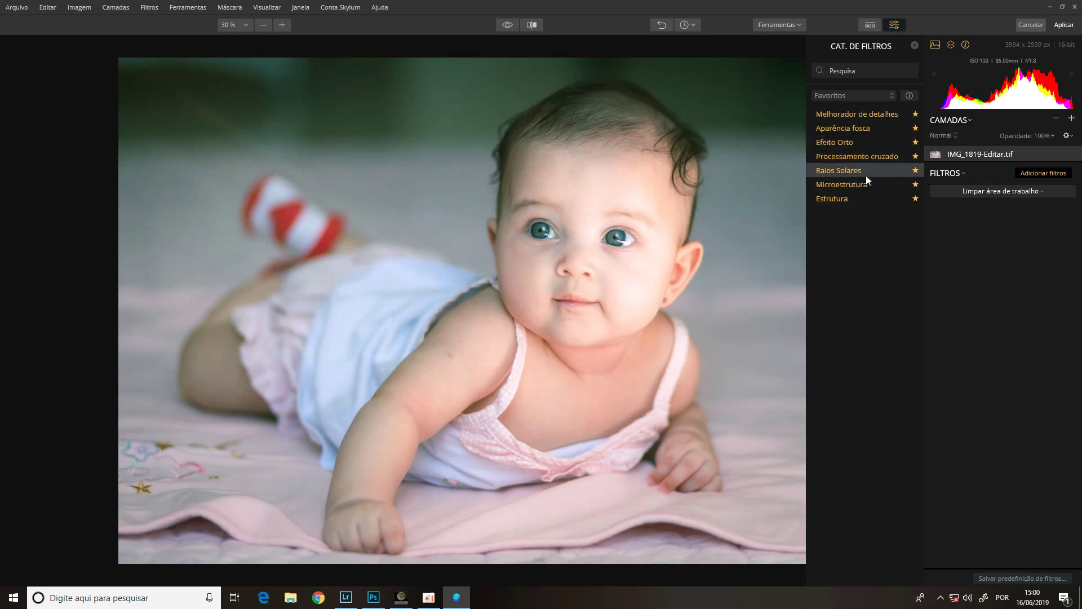
{"action": "left_click", "coordinate": [876, 128]}
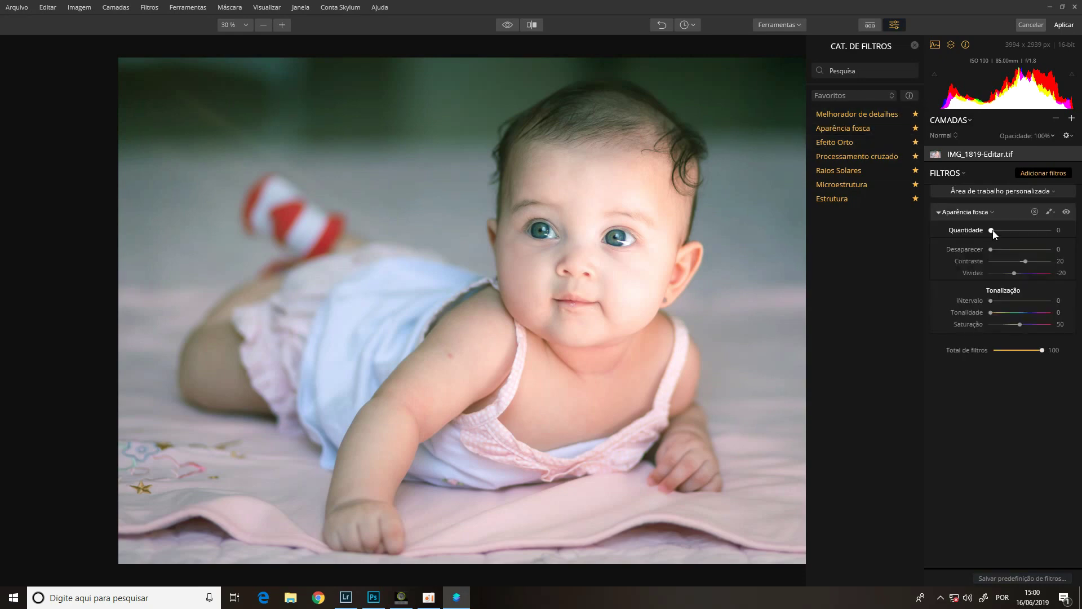
{"action": "left_click_drag", "start_coordinate": [992, 231], "coordinate": [1026, 236]}
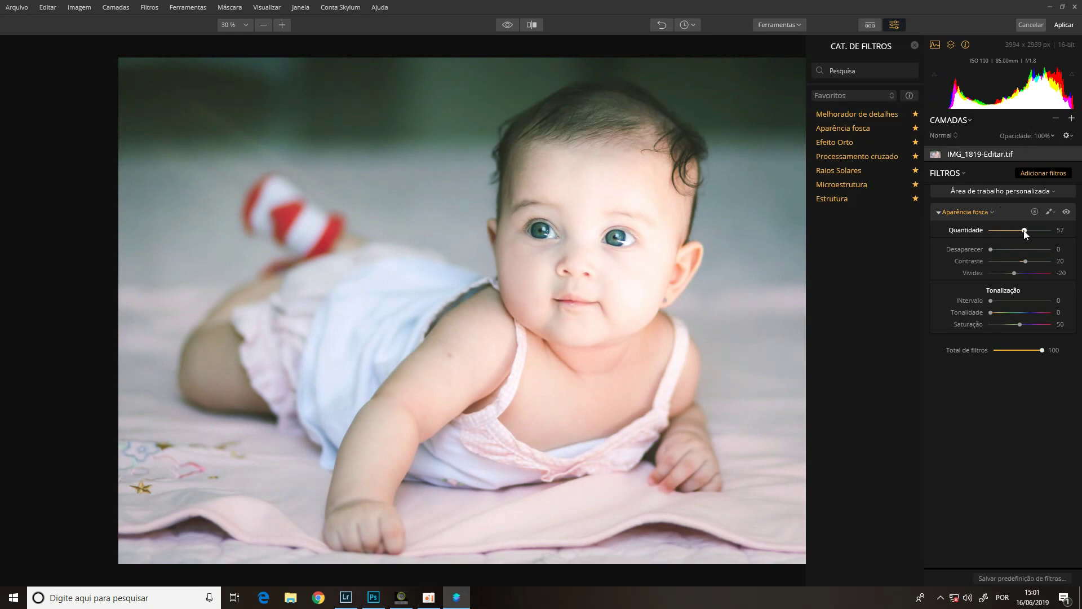
{"action": "left_click_drag", "start_coordinate": [1014, 232], "coordinate": [990, 226]}
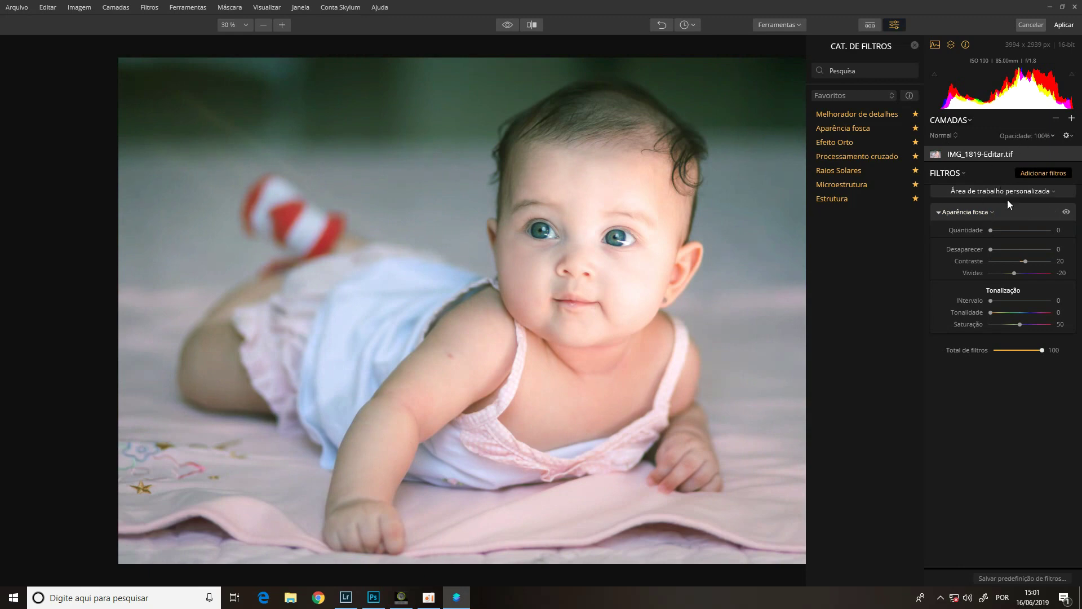
{"action": "left_click", "coordinate": [1035, 211]}
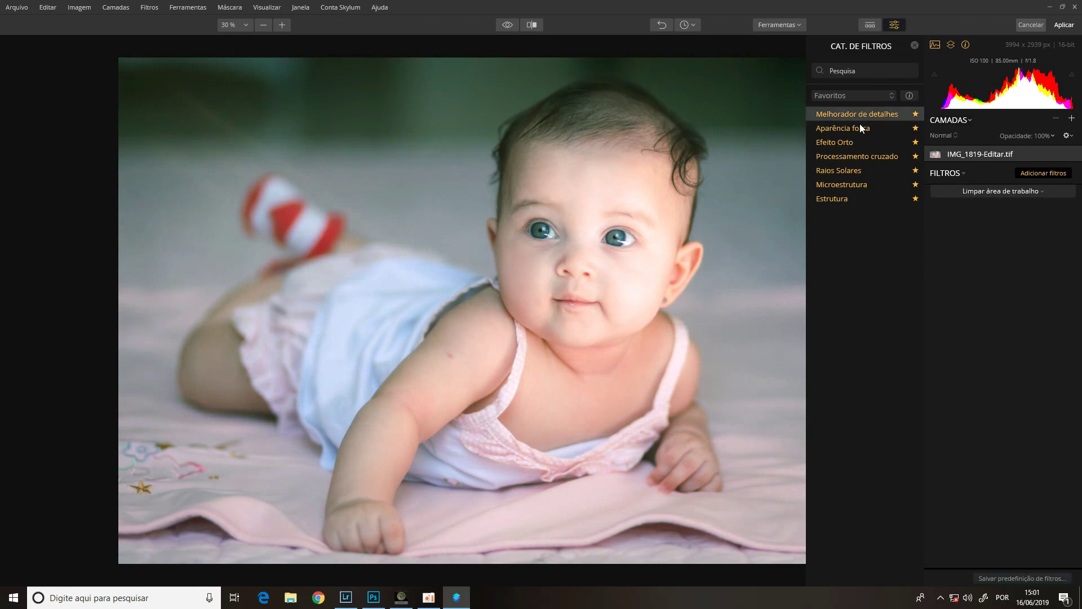
- Try the Efeito Orto filter at Quantidade 25, compare the photo with and without it, and remove the filter
{"action": "left_click", "coordinate": [857, 142]}
{"action": "mouse_move", "coordinate": [990, 246]}
{"action": "left_mouse_down"}
{"action": "mouse_move", "coordinate": [1018, 249]}
{"action": "mouse_move", "coordinate": [997, 245]}
{"action": "mouse_move", "coordinate": [1006, 245]}
{"action": "left_mouse_up"}
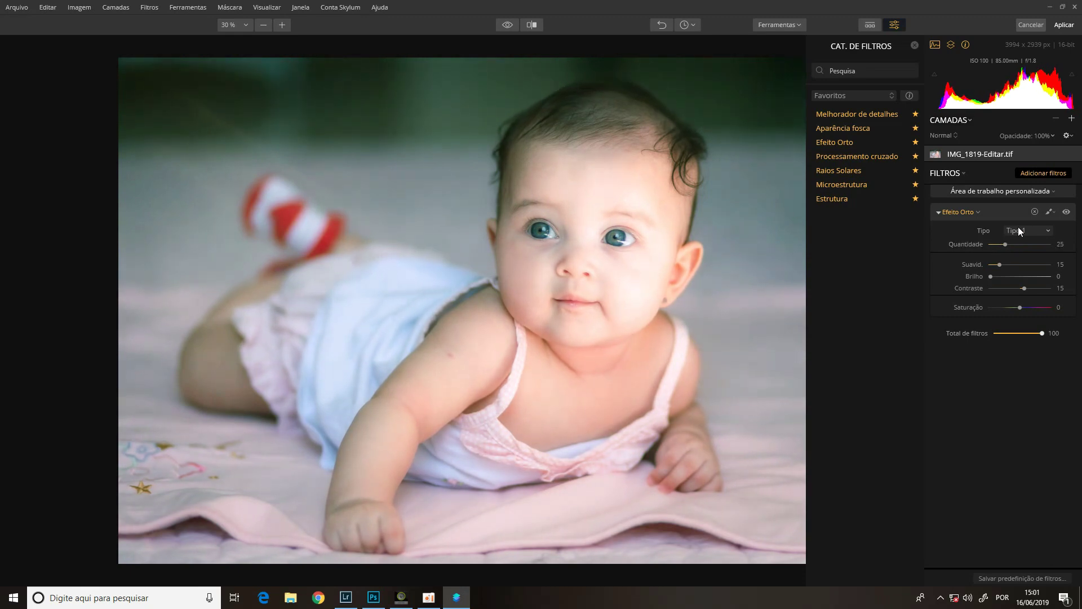
{"action": "left_click", "coordinate": [1067, 212]}
{"action": "left_click", "coordinate": [1067, 212]}
{"action": "left_click", "coordinate": [1035, 211]}
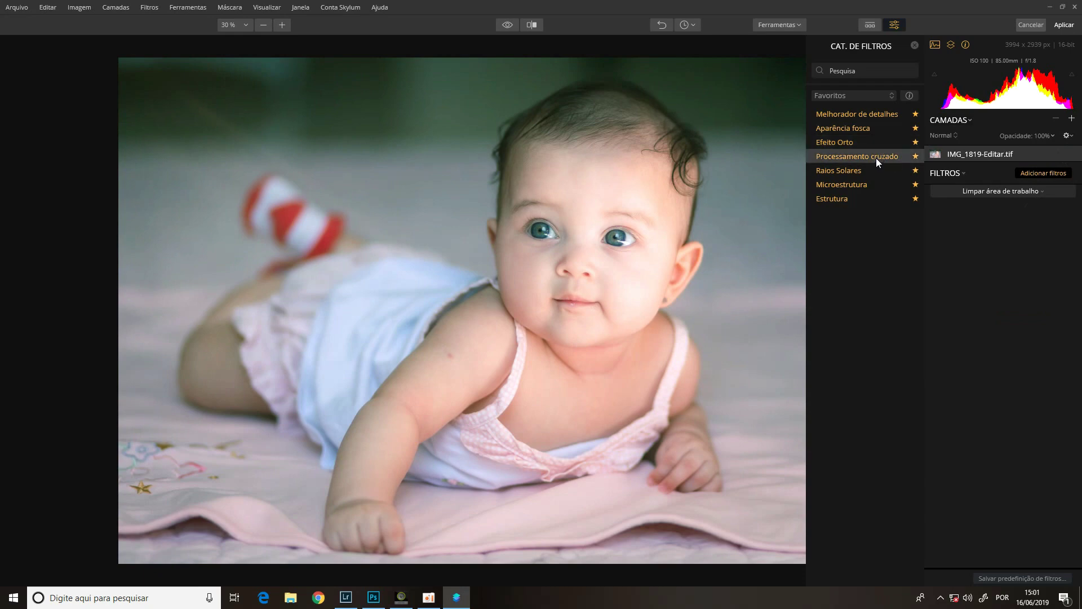
- Show all filters in the catalogue again, try Acentuar filtro AI with Reforçar at 31, and remove it
{"action": "left_click", "coordinate": [891, 96]}
{"action": "left_click", "coordinate": [877, 110]}
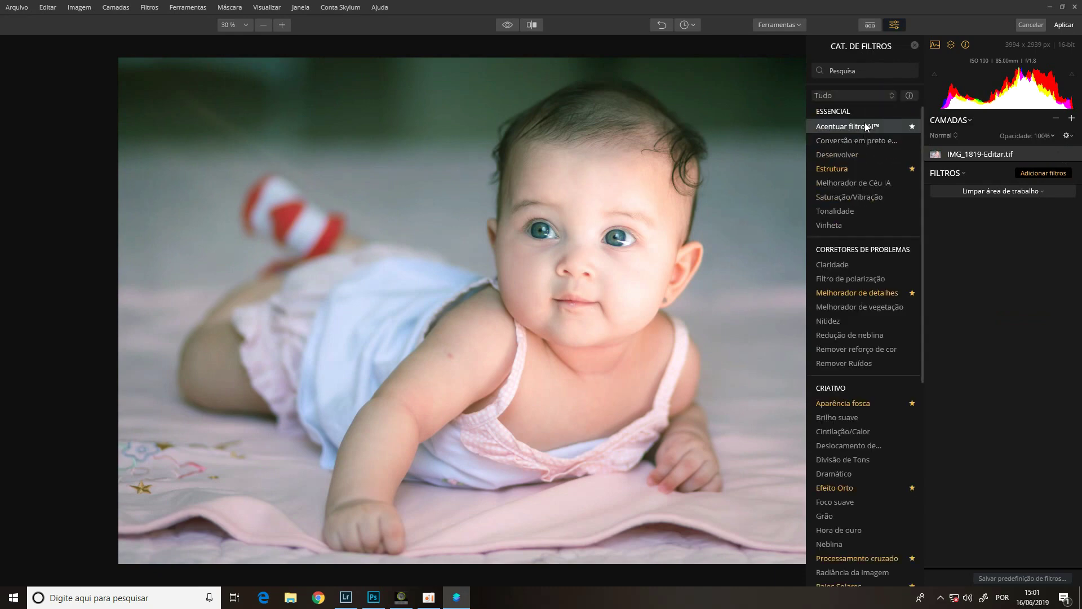
{"action": "left_click", "coordinate": [867, 125]}
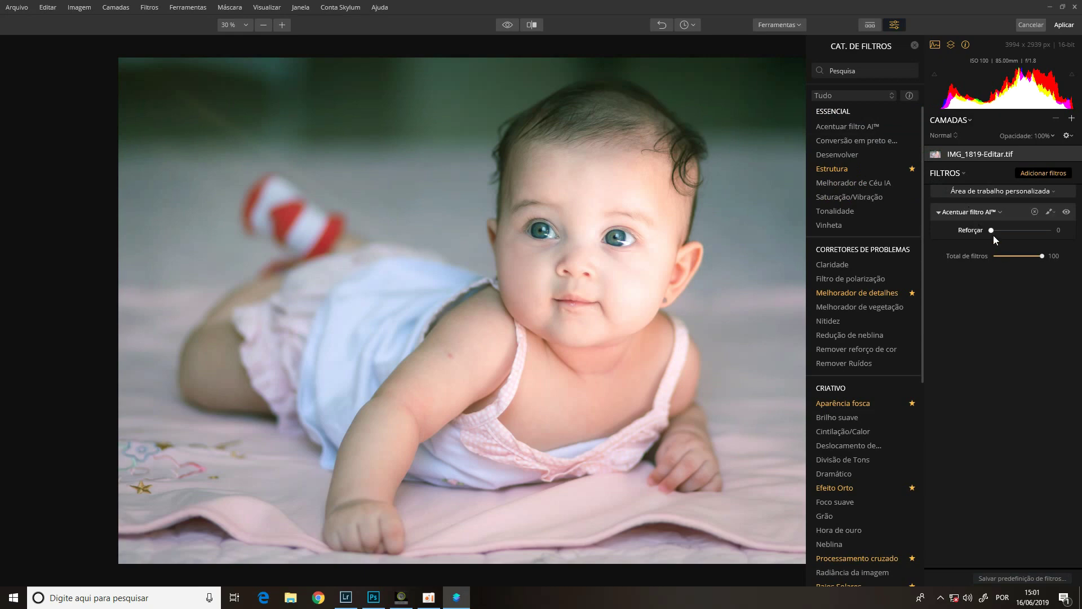
{"action": "left_click_drag", "start_coordinate": [991, 231], "coordinate": [1013, 238]}
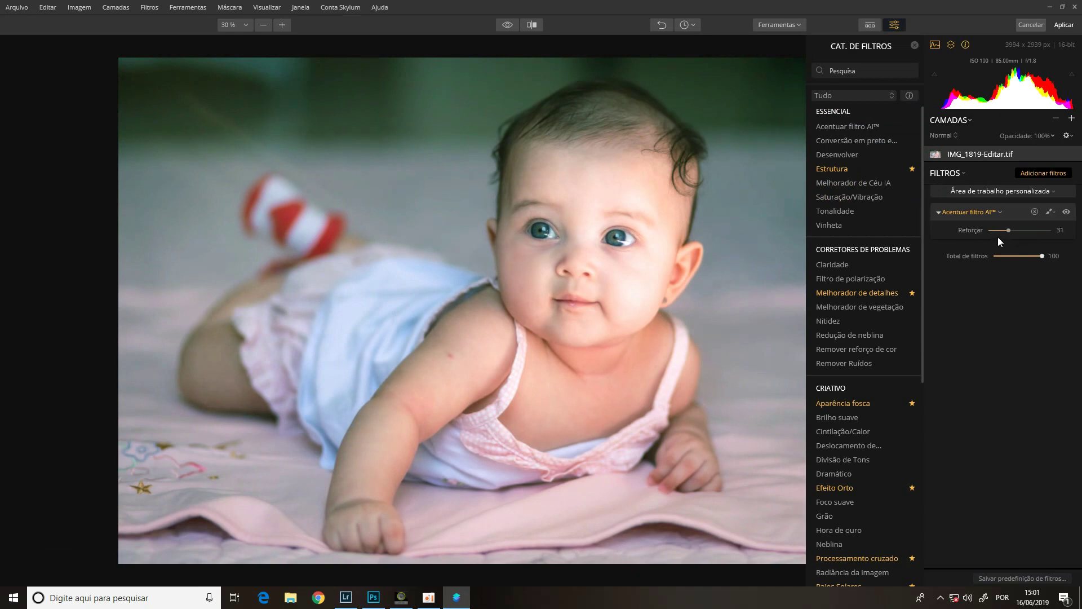
{"action": "left_click", "coordinate": [1035, 212]}
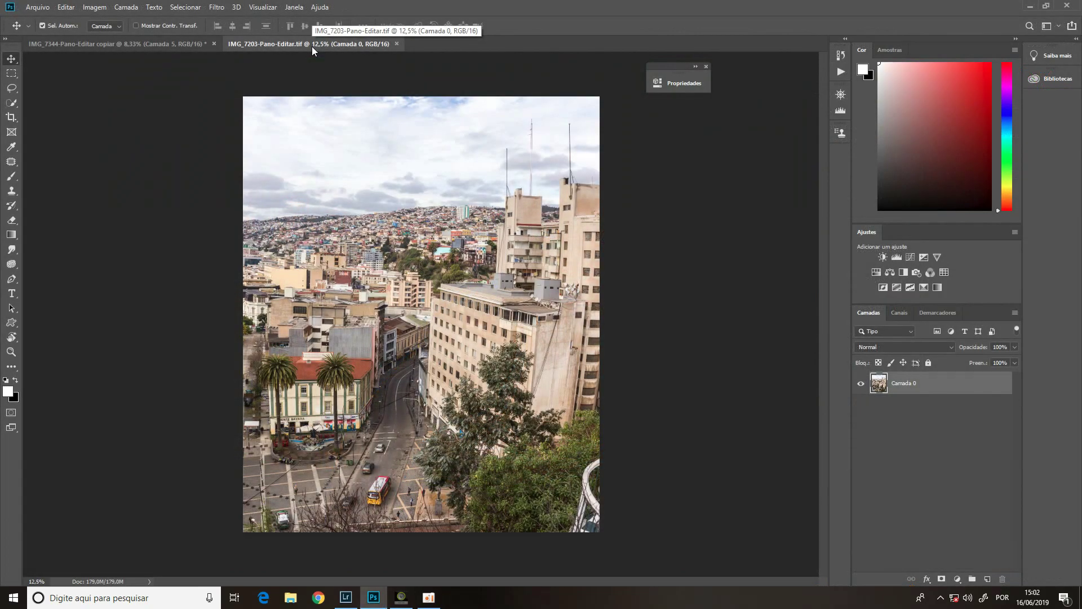
- In Photoshop, duplicate Camada 0 of IMG_7203-Pano-Editar.tif and open the copy in the Luminar 2018 filter
{"action": "key", "text": "ctrl+j"}
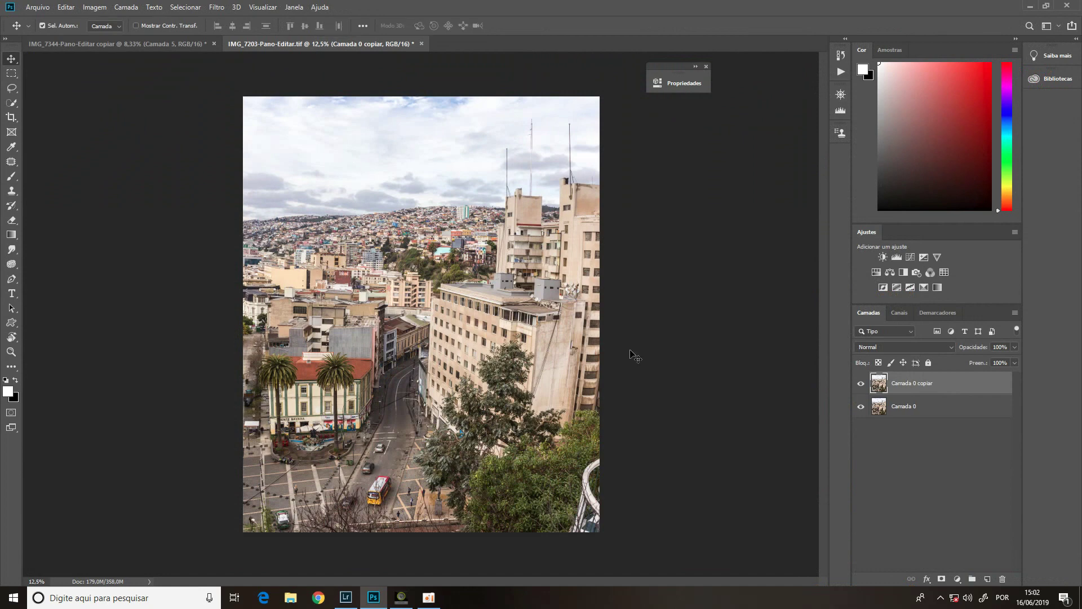
{"action": "left_click", "coordinate": [218, 7]}
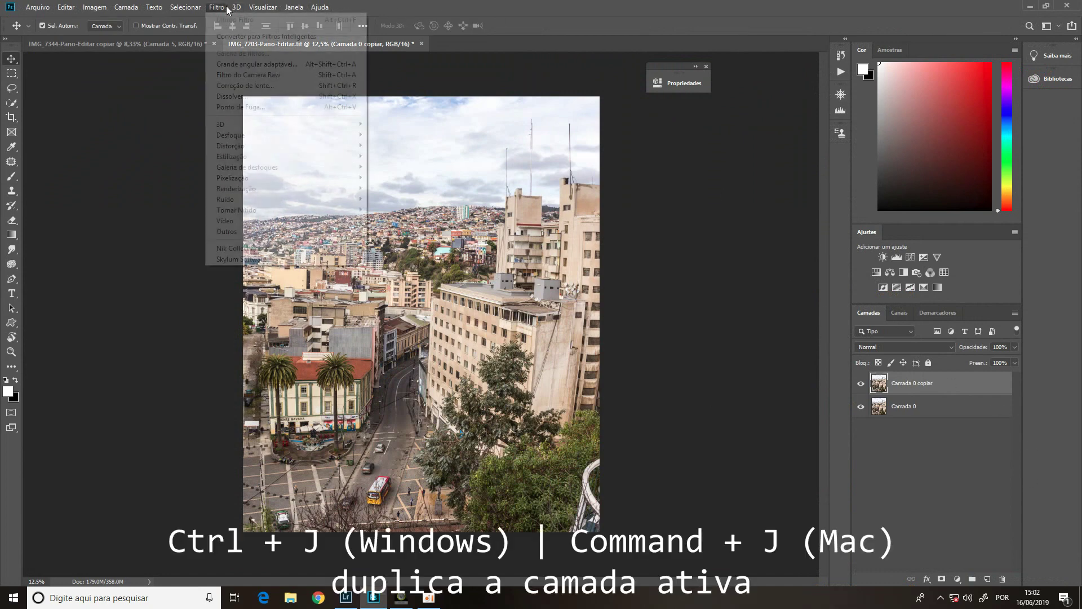
{"action": "mouse_move", "coordinate": [269, 261]}
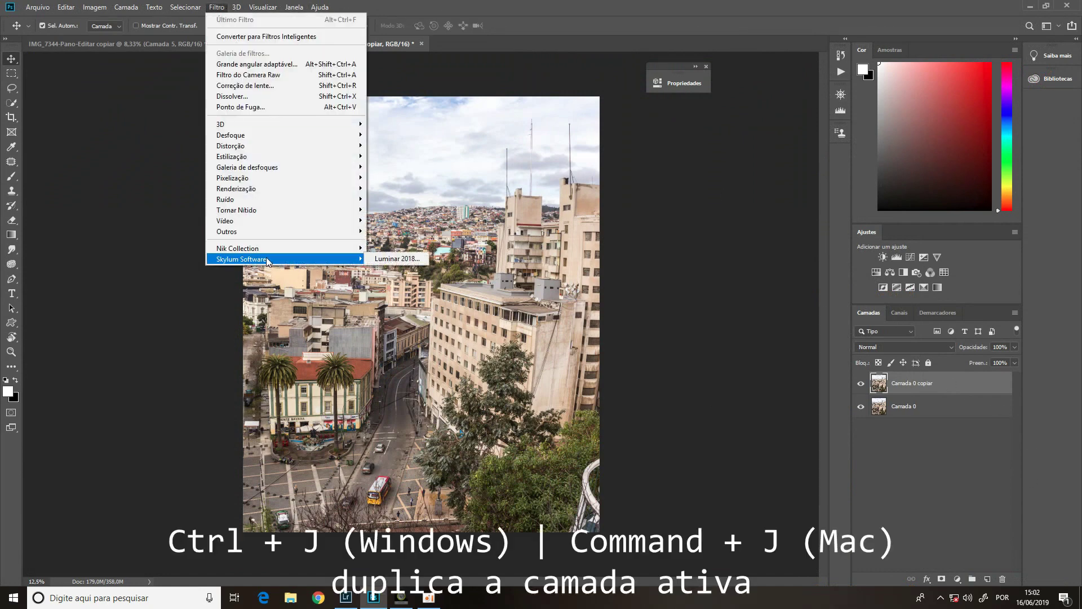
{"action": "left_click", "coordinate": [385, 259]}
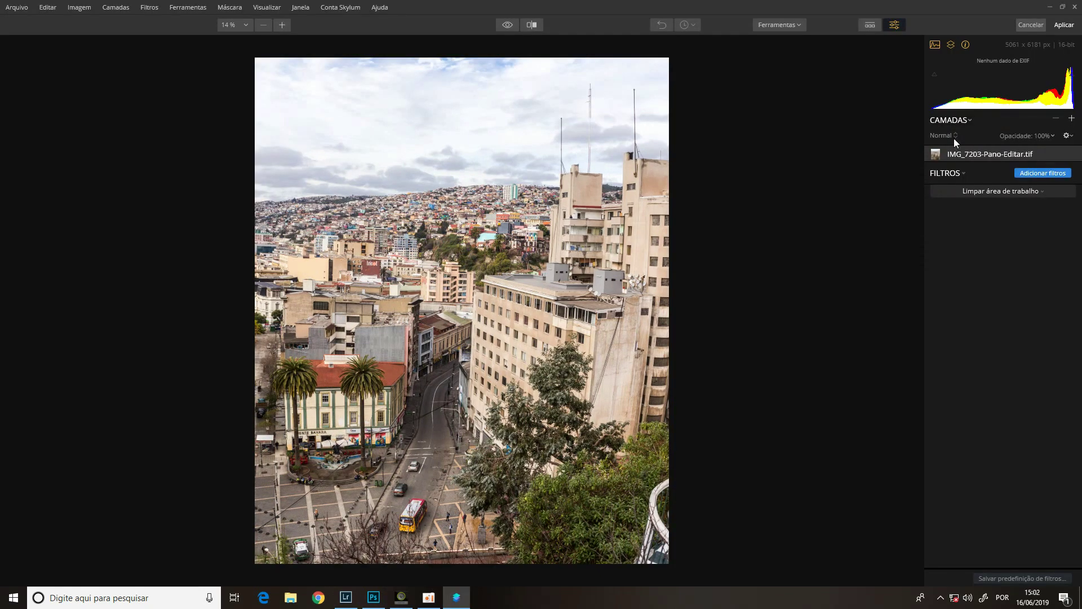
- Try the Melhorador de Céu IA filter on the city photo at several Quantidade values, including 34, 62, 16, 81 and 36, and remove it
{"action": "left_click", "coordinate": [1040, 173]}
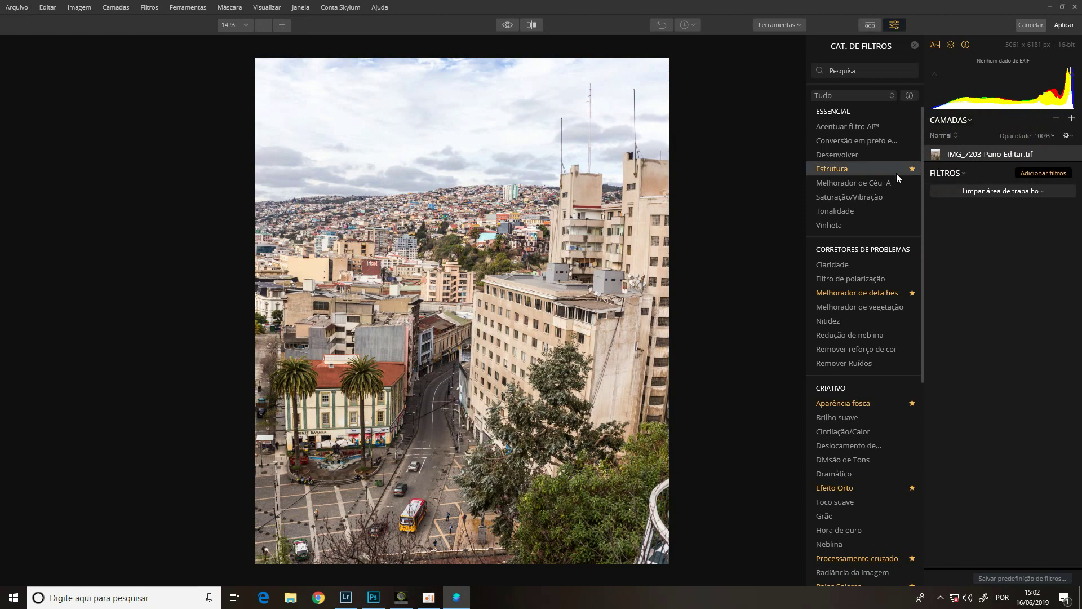
{"action": "left_click", "coordinate": [872, 182]}
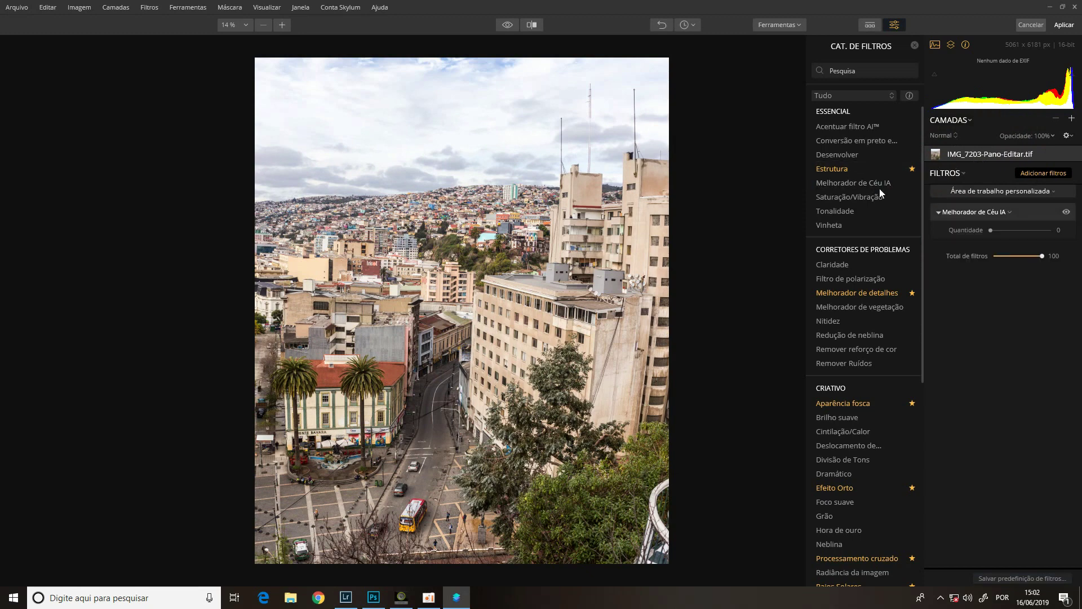
{"action": "left_click", "coordinate": [1011, 230]}
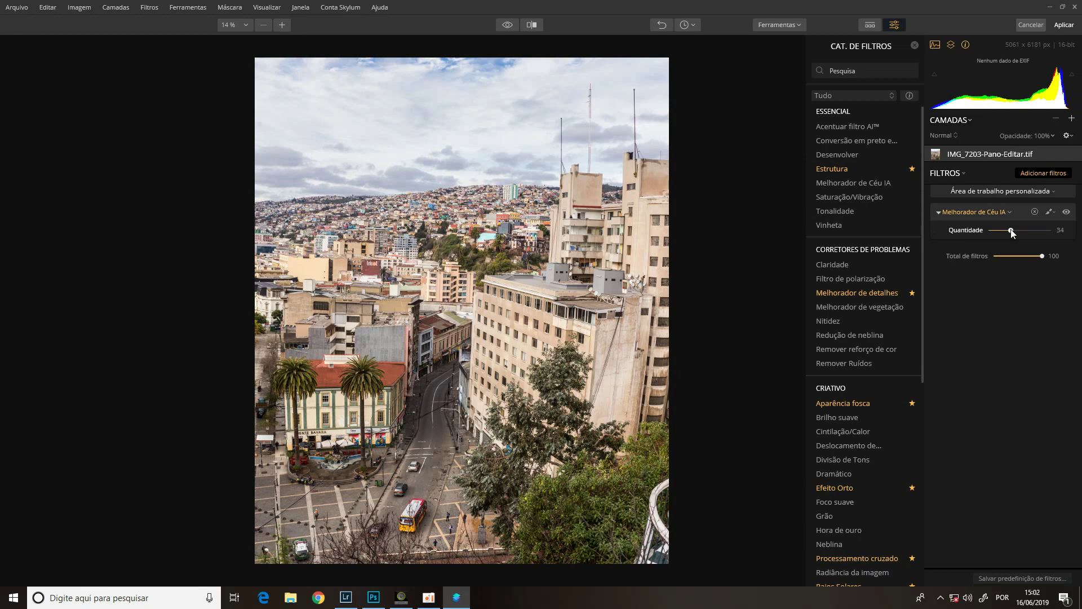
{"action": "left_click", "coordinate": [1027, 231]}
{"action": "left_click", "coordinate": [1042, 230]}
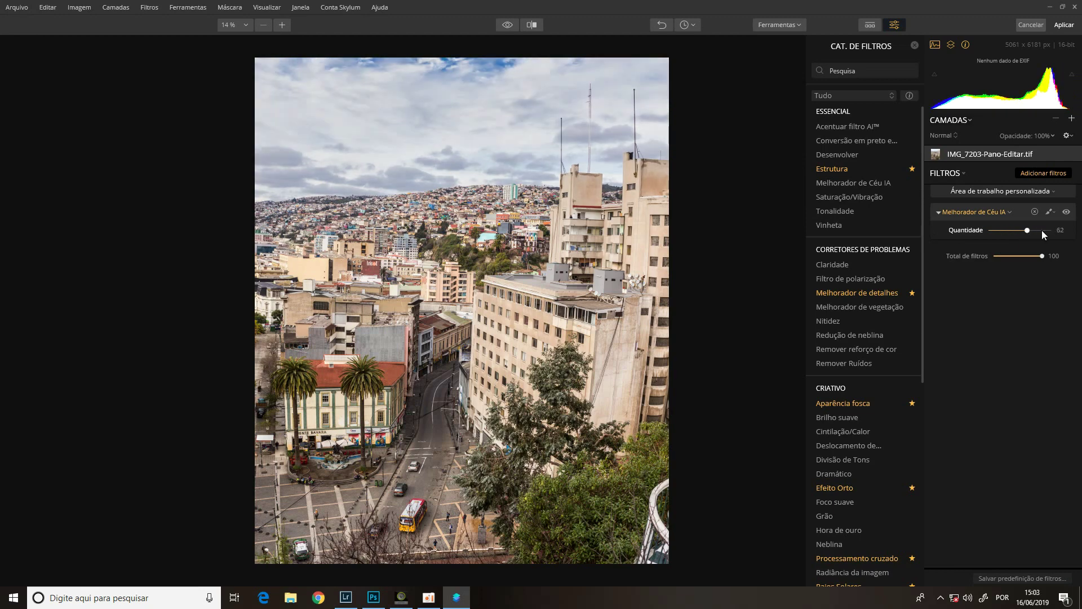
{"action": "left_click", "coordinate": [1015, 230]}
{"action": "left_click", "coordinate": [1001, 231]}
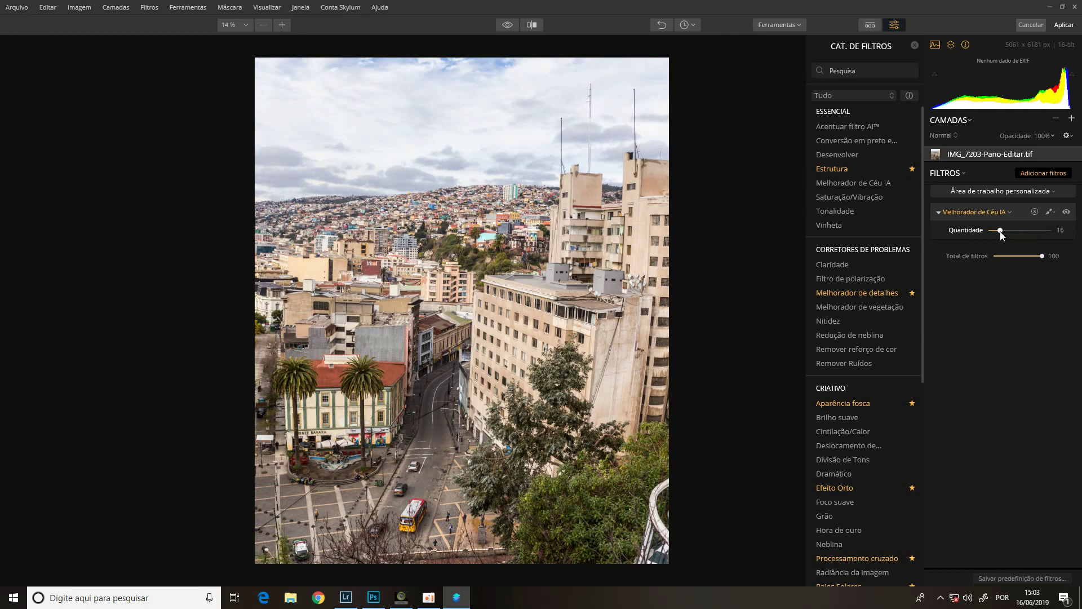
{"action": "left_click", "coordinate": [1027, 231]}
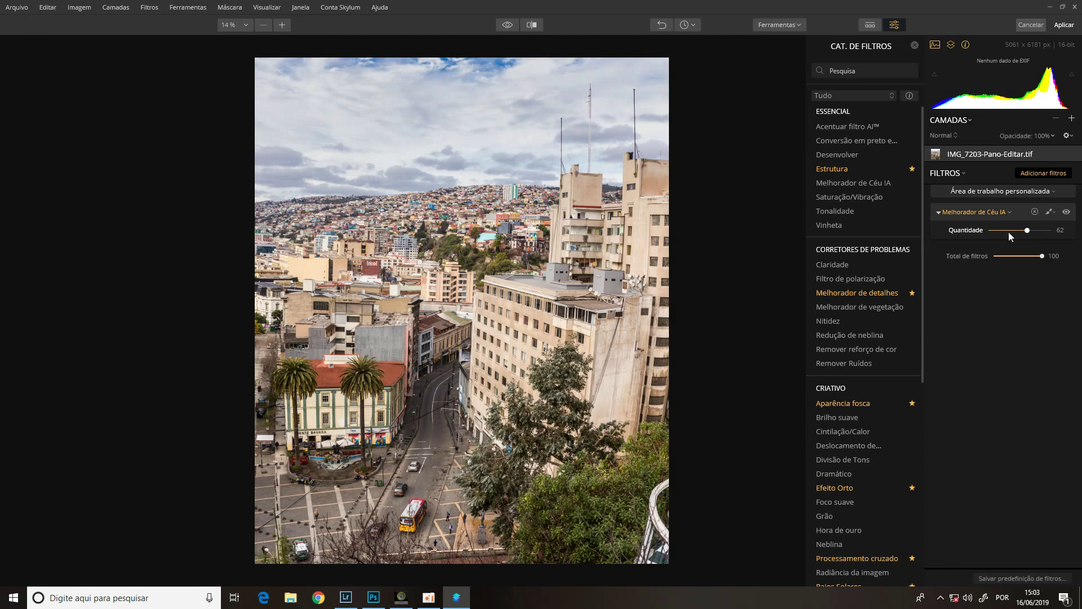
{"action": "left_click", "coordinate": [1001, 231]}
{"action": "left_click", "coordinate": [1037, 230]}
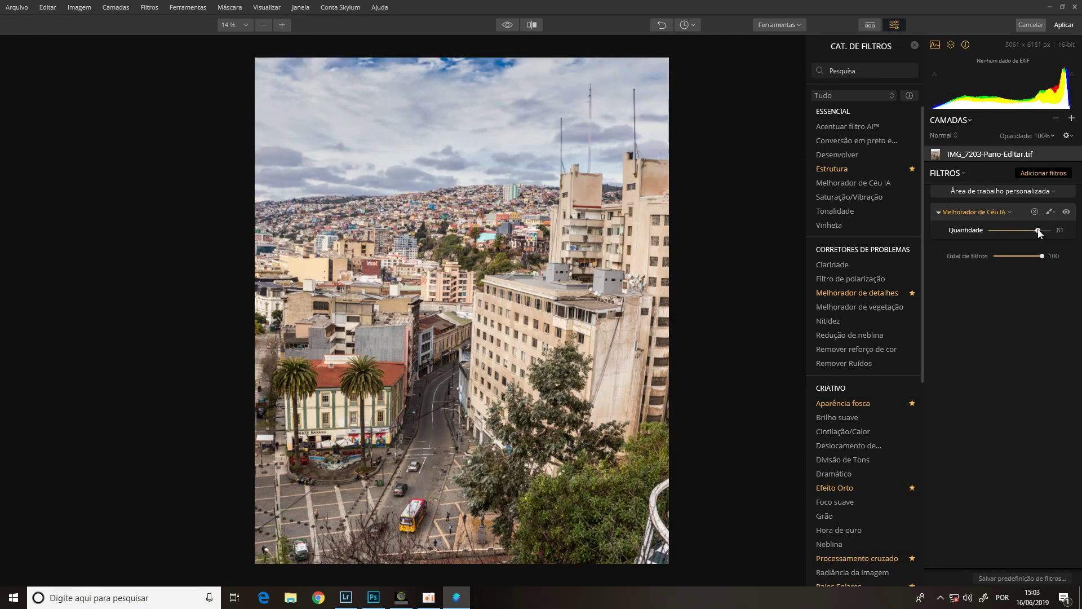
{"action": "left_click", "coordinate": [1013, 230]}
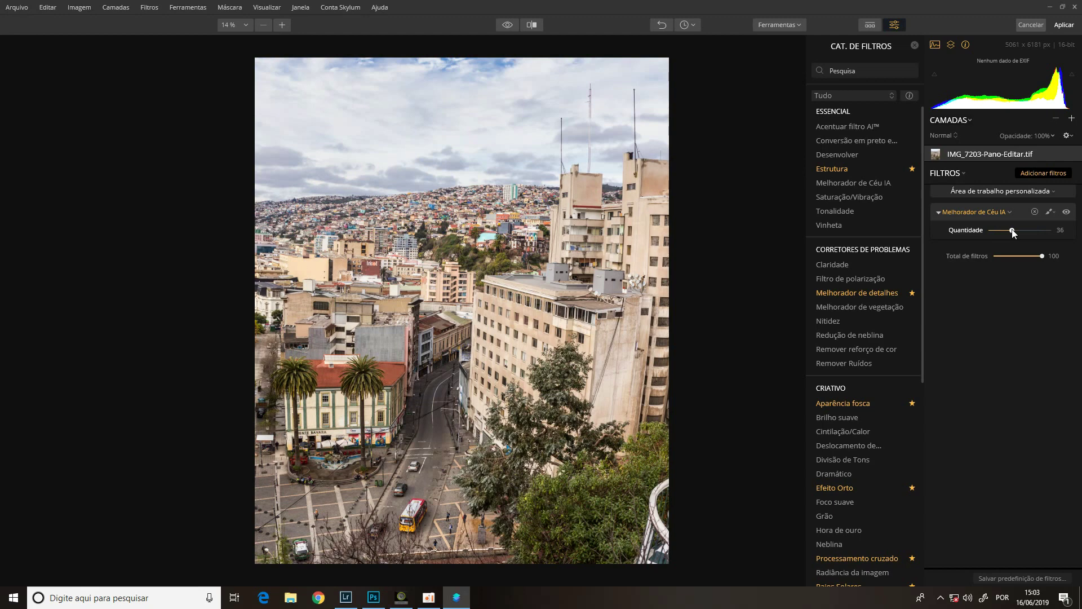
{"action": "left_click", "coordinate": [1034, 212]}
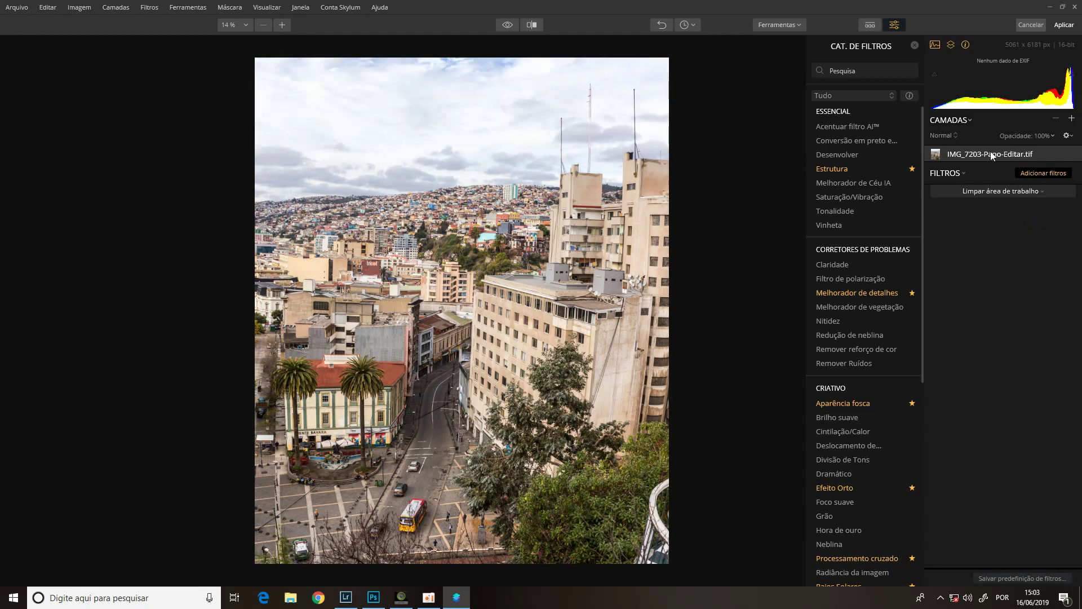
- Limit the filter catalogue to Favoritos and add the Melhorador de detalhes filter to the city photo
{"action": "left_click", "coordinate": [892, 98]}
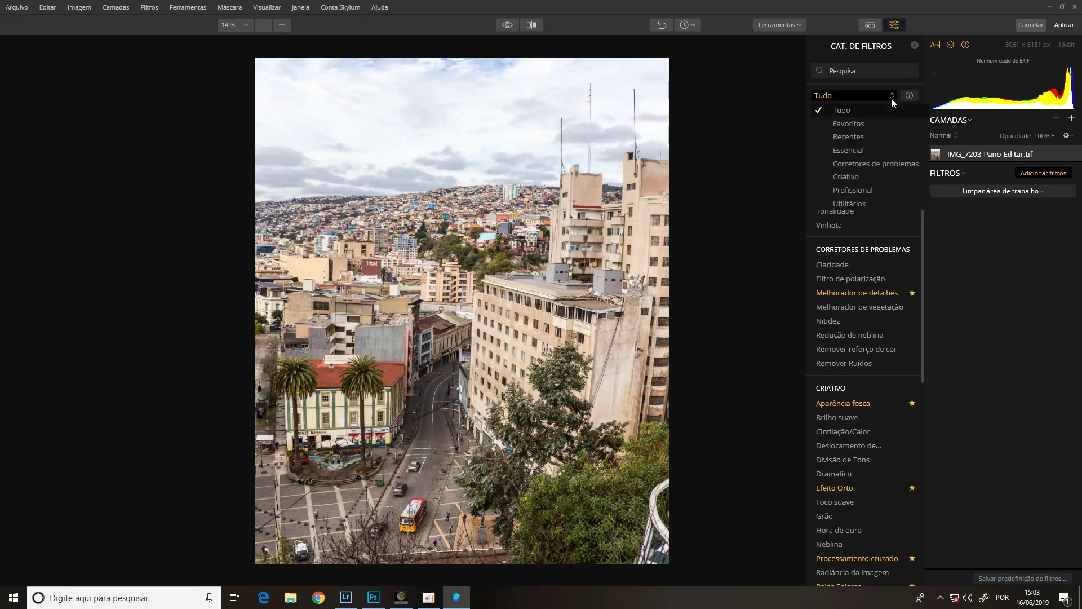
{"action": "left_click", "coordinate": [856, 124]}
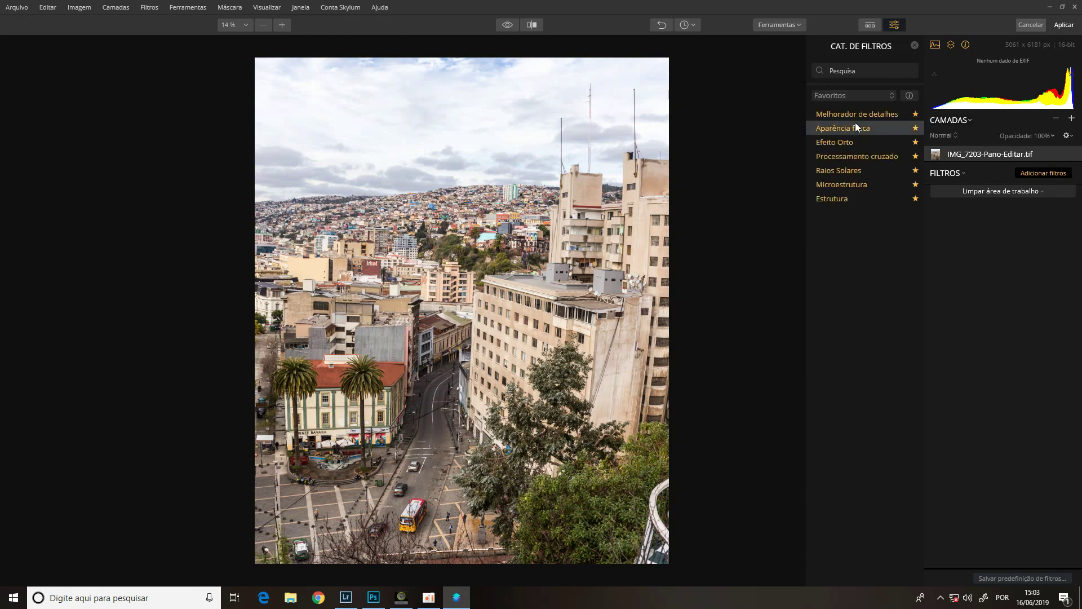
{"action": "left_click", "coordinate": [862, 115]}
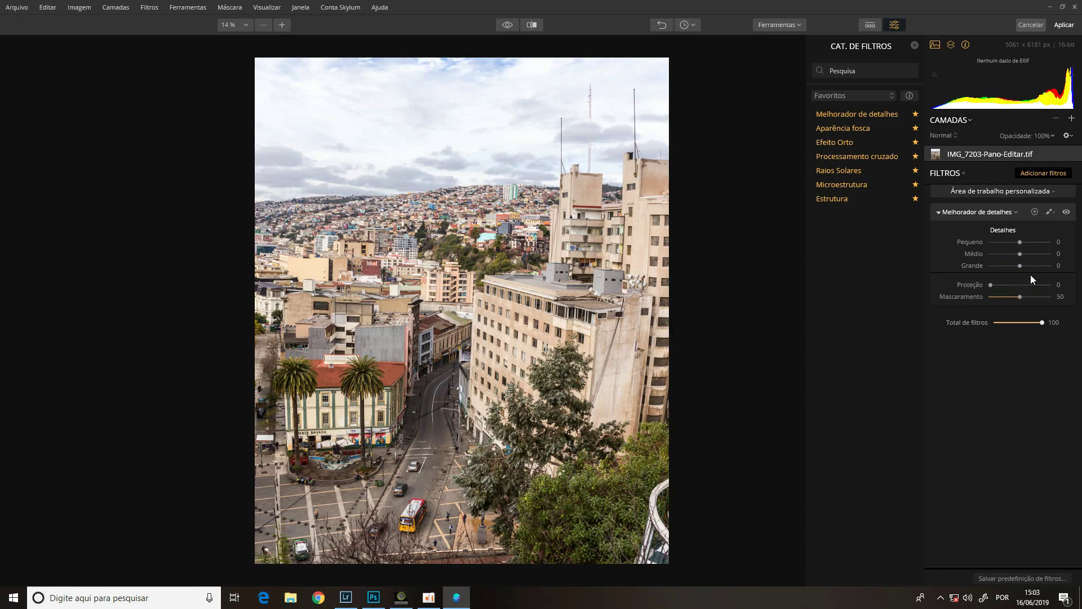
- Try the Grande detail at 83, compare the photo with and without the filter, try Grande at -81, and reset it to 0
{"action": "left_click", "coordinate": [1043, 265]}
{"action": "left_click", "coordinate": [1066, 212]}
{"action": "left_click", "coordinate": [1067, 212]}
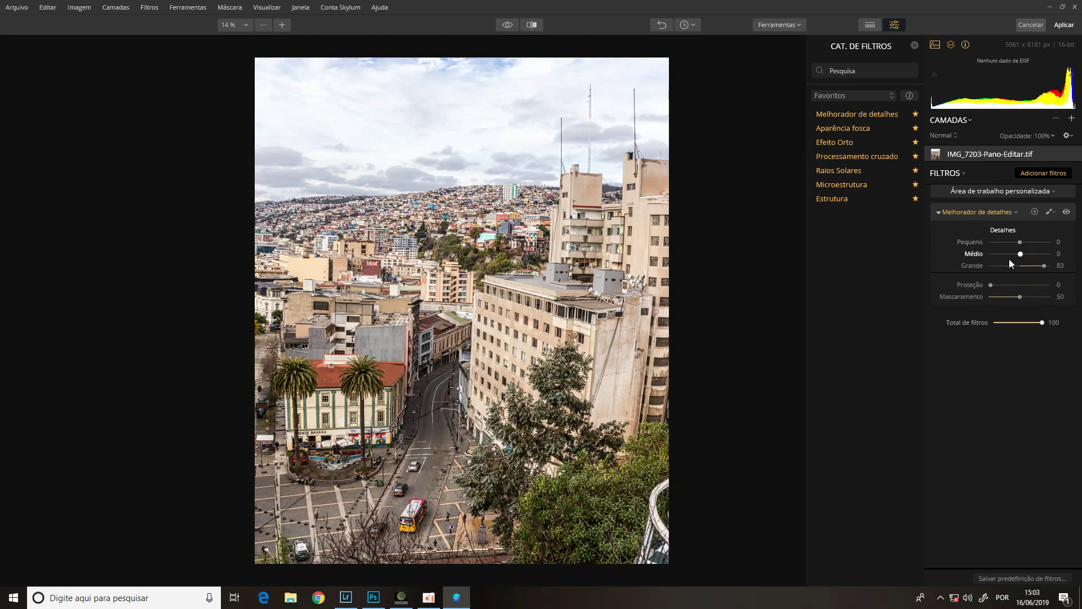
{"action": "left_click", "coordinate": [997, 267]}
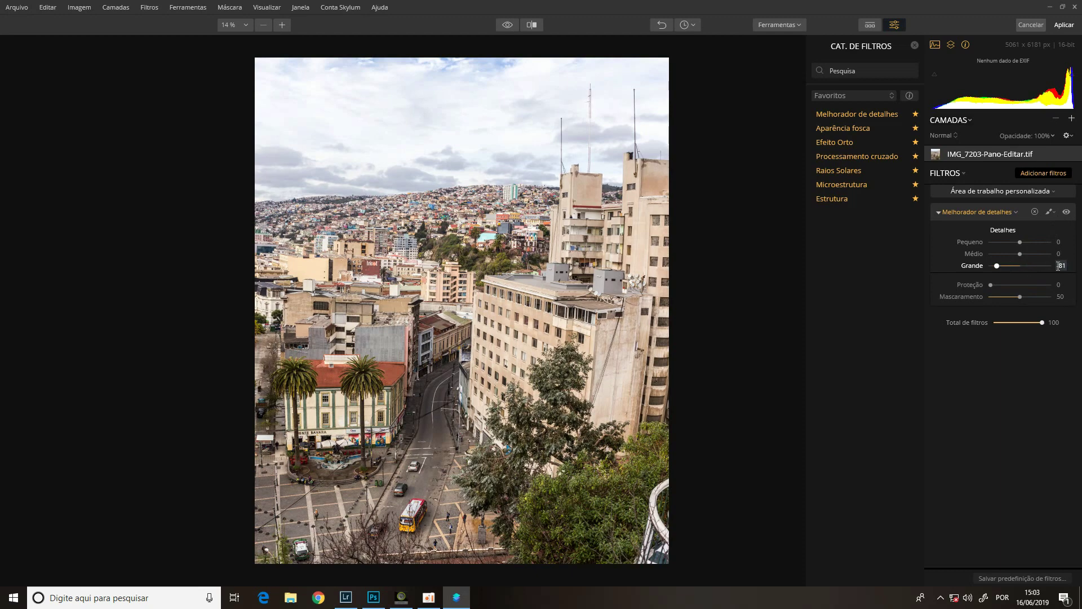
{"action": "type", "text": "0"}
- Try the Médio detail at 81 and compare the photo with and without the filter, also at 25 % zoom
{"action": "left_click", "coordinate": [1043, 254]}
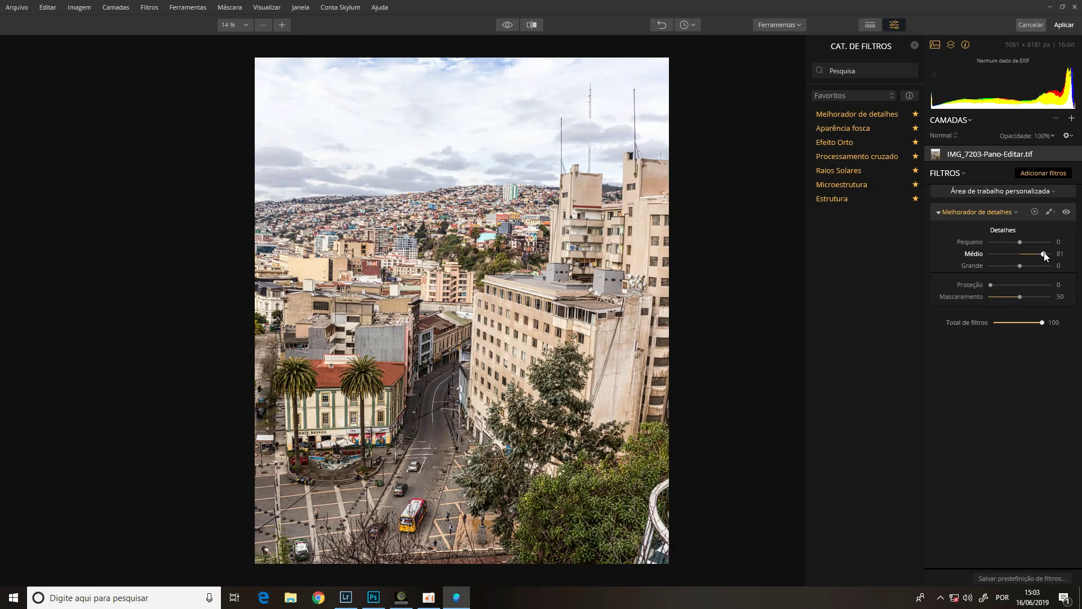
{"action": "left_click", "coordinate": [1067, 214]}
{"action": "left_click", "coordinate": [1066, 213]}
{"action": "left_click", "coordinate": [285, 30]}
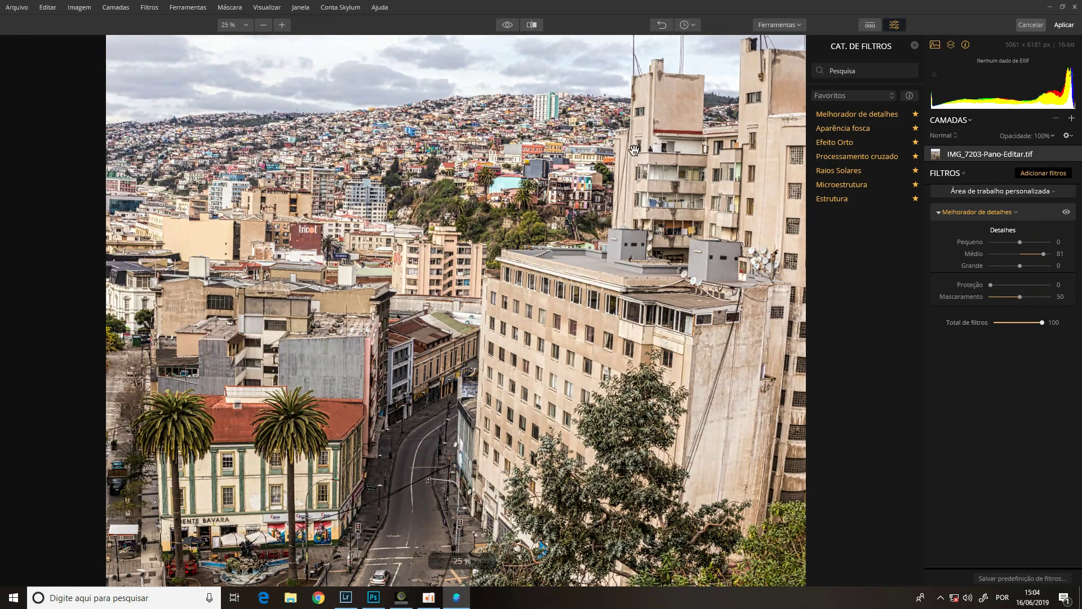
{"action": "left_click", "coordinate": [1067, 213]}
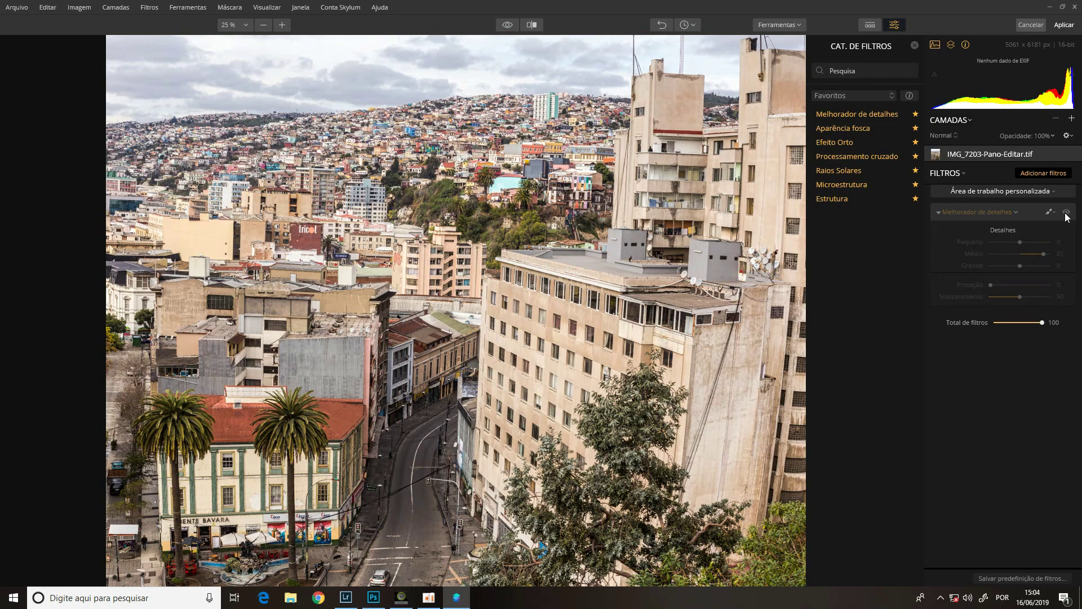
{"action": "left_click", "coordinate": [1066, 213]}
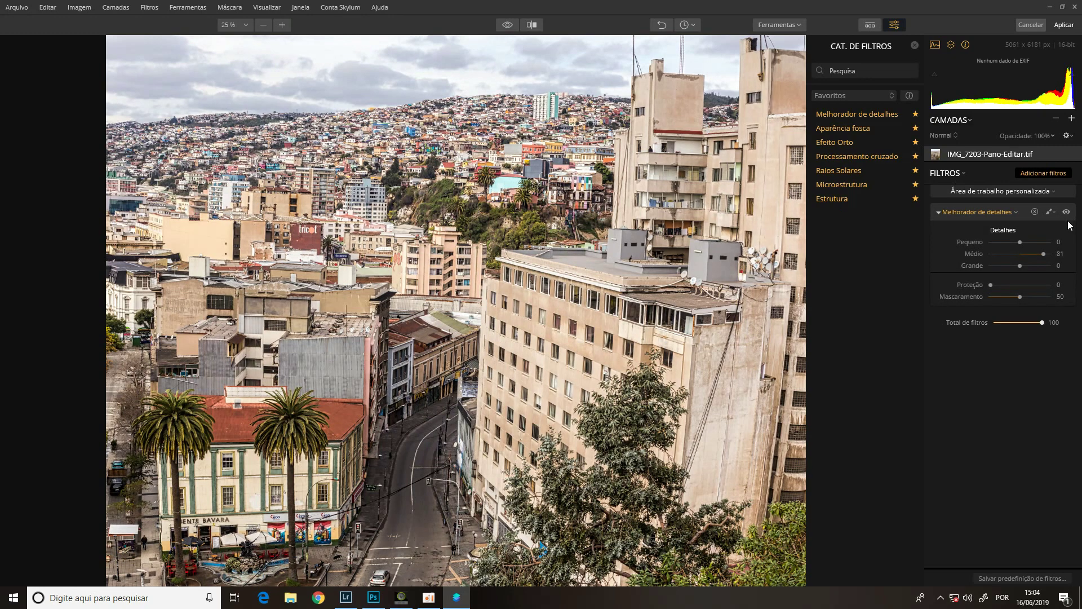
{"action": "left_click", "coordinate": [1067, 212]}
{"action": "left_click", "coordinate": [1067, 213]}
- Lower the Médio detail to 3 and try high and near-zero Pequeno values, ending at -3
{"action": "left_click", "coordinate": [1022, 254]}
{"action": "left_click", "coordinate": [1046, 241]}
{"action": "left_click", "coordinate": [1020, 242]}
{"action": "left_click", "coordinate": [1043, 242]}
{"action": "left_click", "coordinate": [1021, 242]}
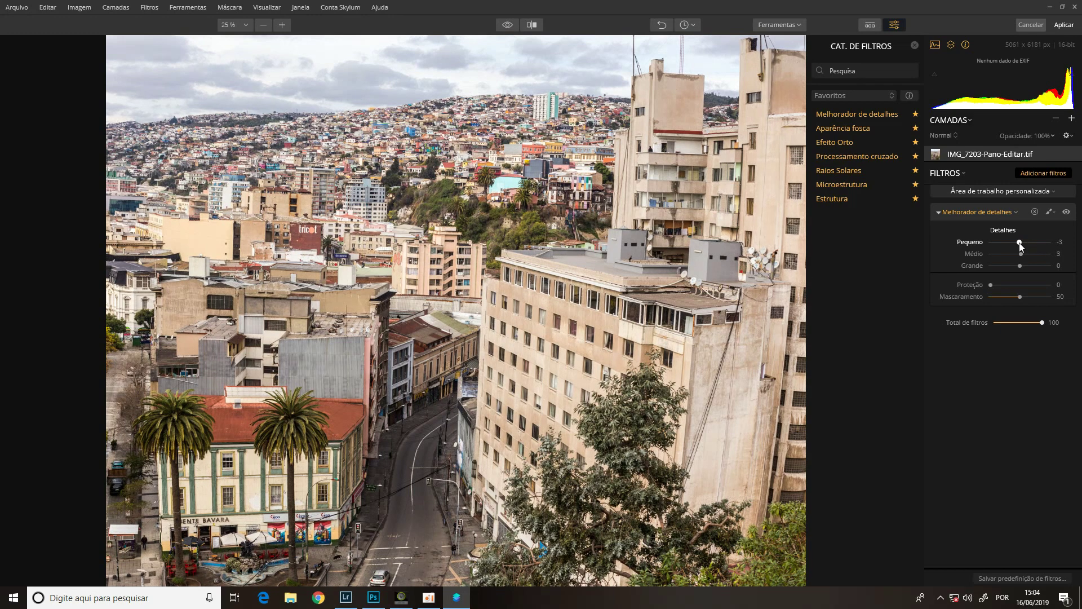
- Replace the Microestrutura filter with Estrutura and try its Quantidade at 83 and 84, returning it to 1 each time
{"action": "key", "text": "ctrl+0"}
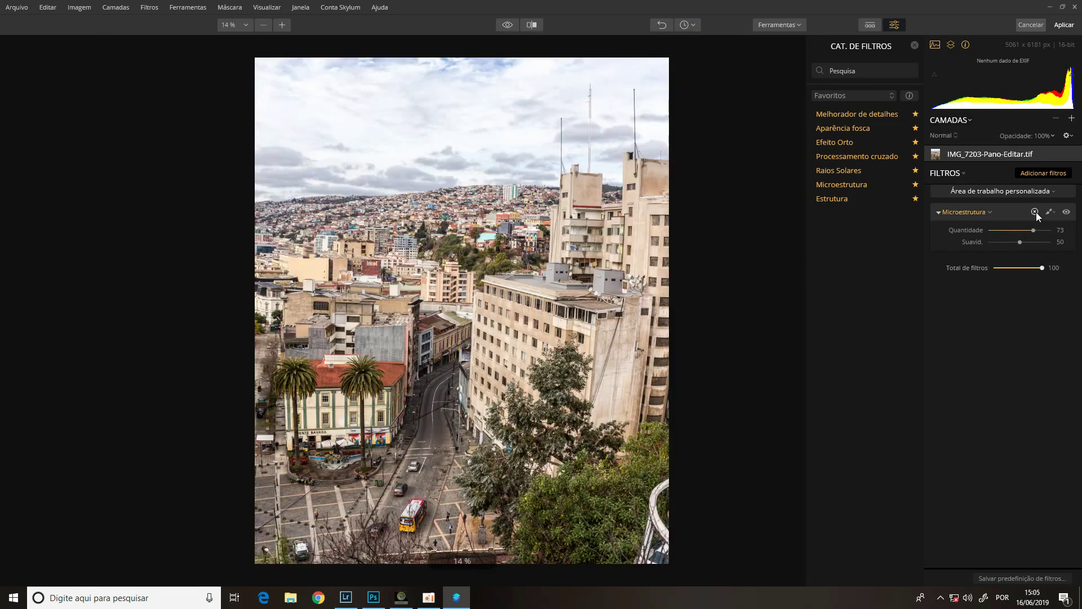
{"action": "left_click", "coordinate": [1036, 212]}
{"action": "left_click", "coordinate": [834, 198]}
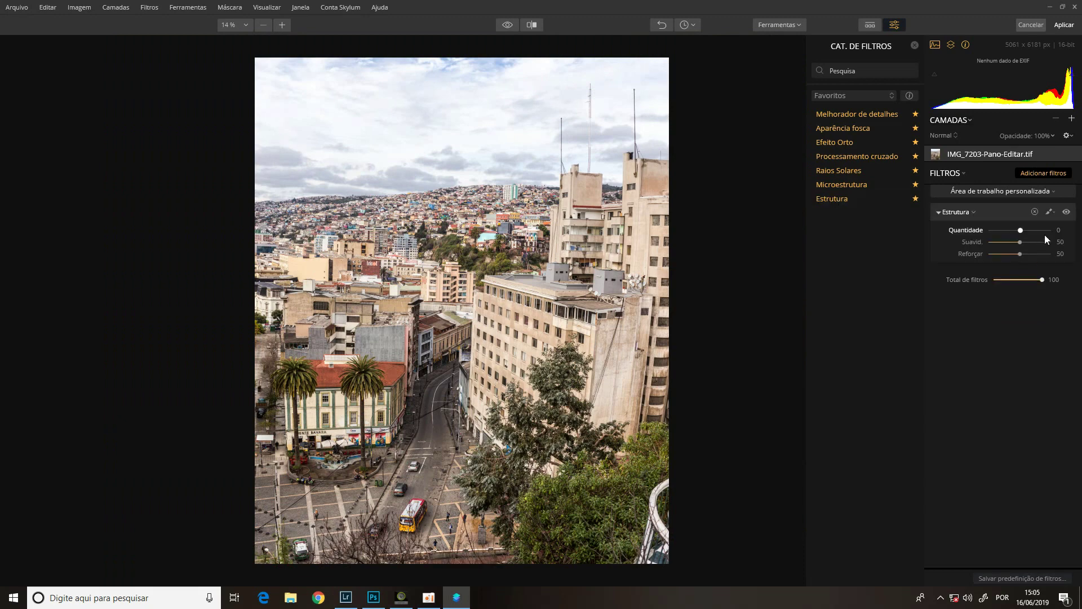
{"action": "left_click", "coordinate": [1044, 230]}
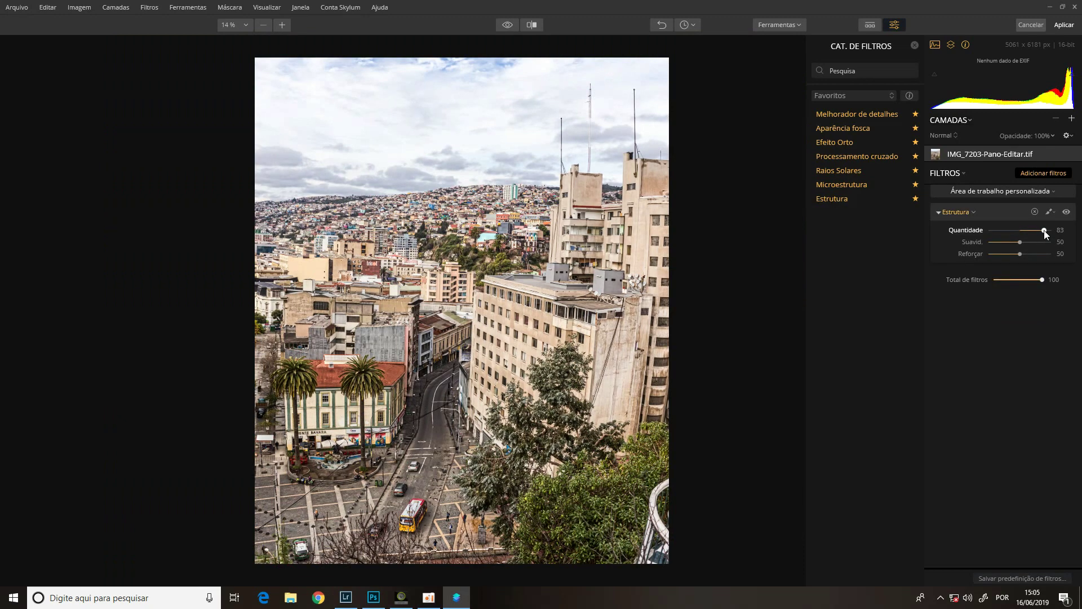
{"action": "left_click", "coordinate": [1021, 230]}
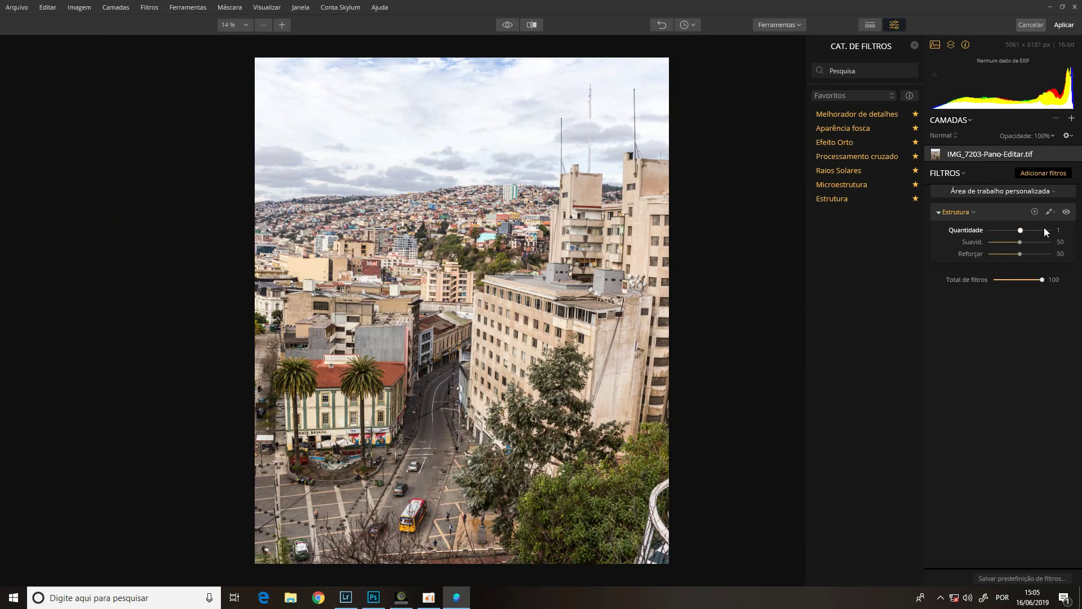
{"action": "left_click", "coordinate": [1044, 230]}
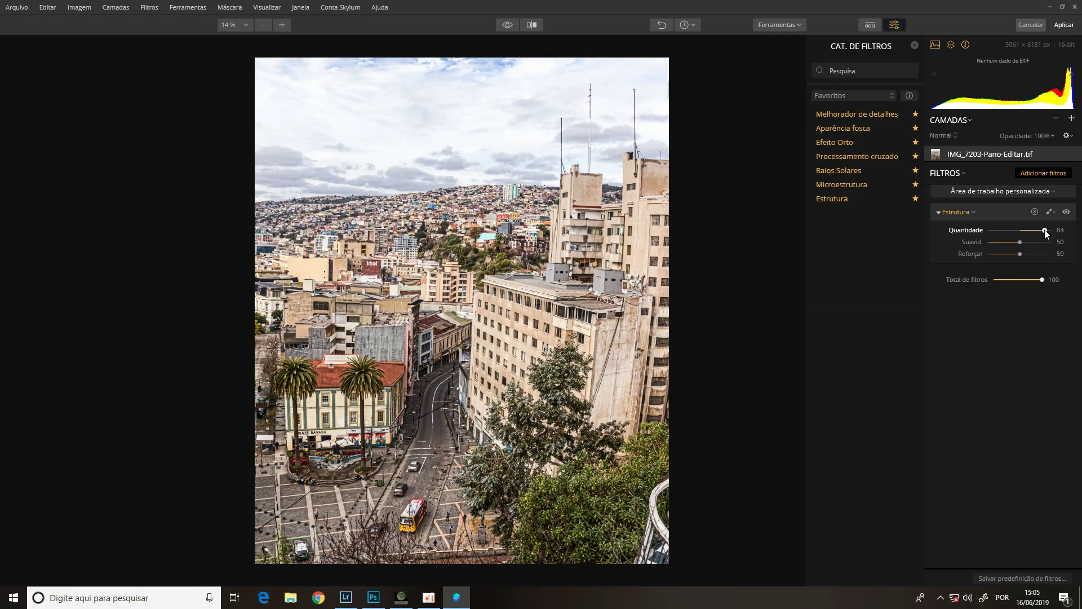
{"action": "left_click", "coordinate": [1021, 232]}
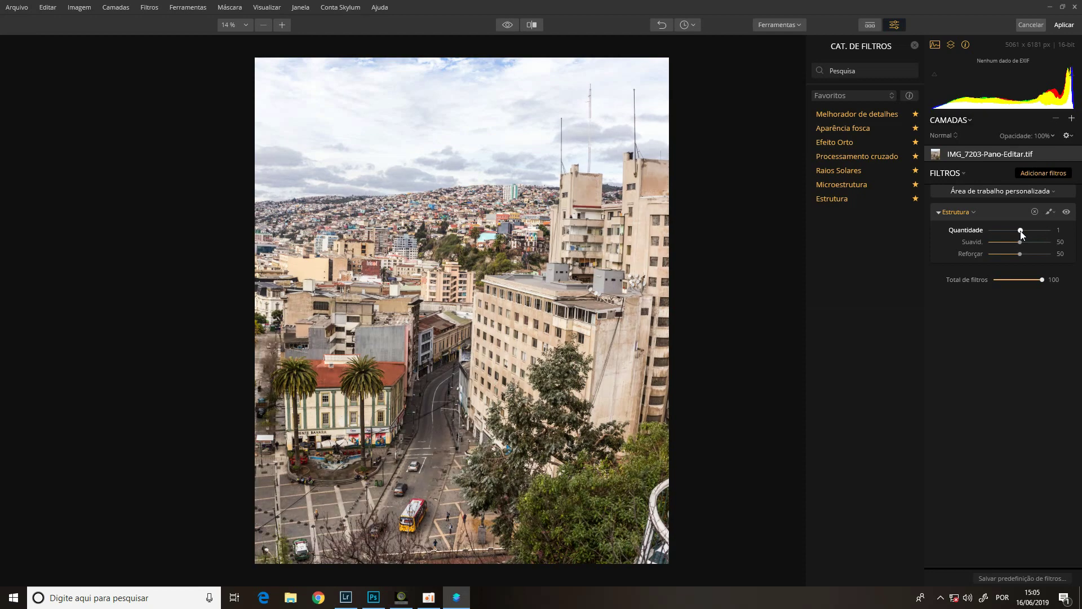
- Add the Processamento cruzado filter, remove Estrutura, and set Quantidade to 60 with the Tóquio type
{"action": "left_click", "coordinate": [875, 157]}
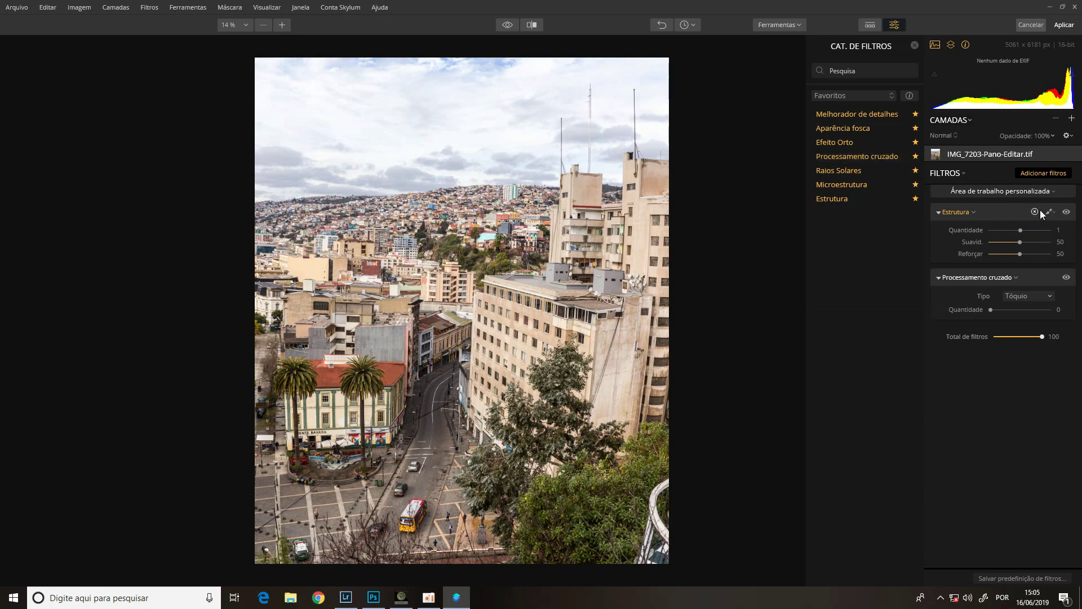
{"action": "left_click", "coordinate": [1035, 211]}
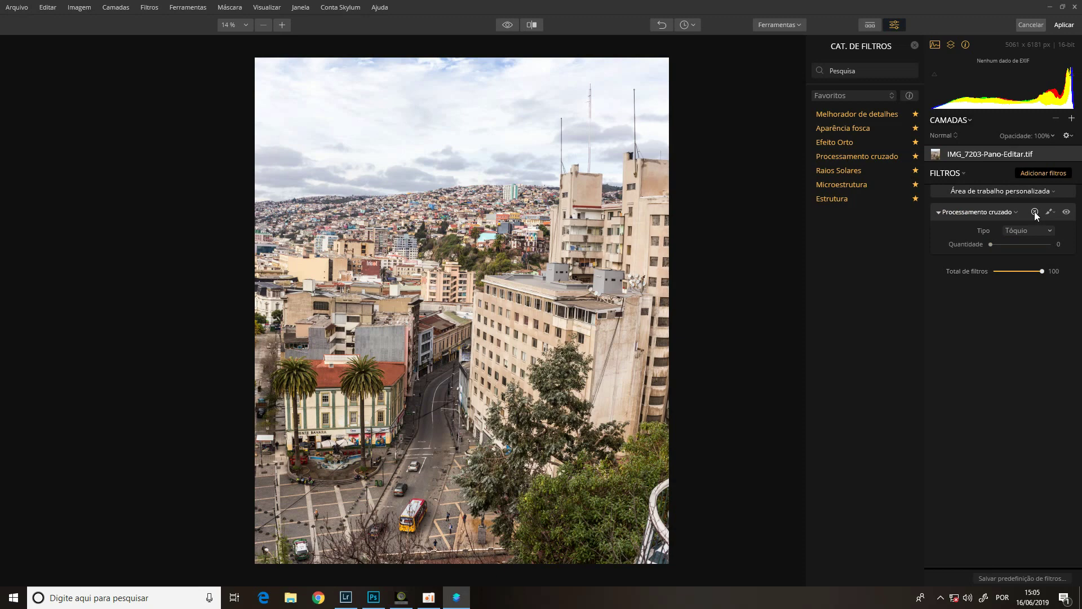
{"action": "left_click", "coordinate": [1027, 244]}
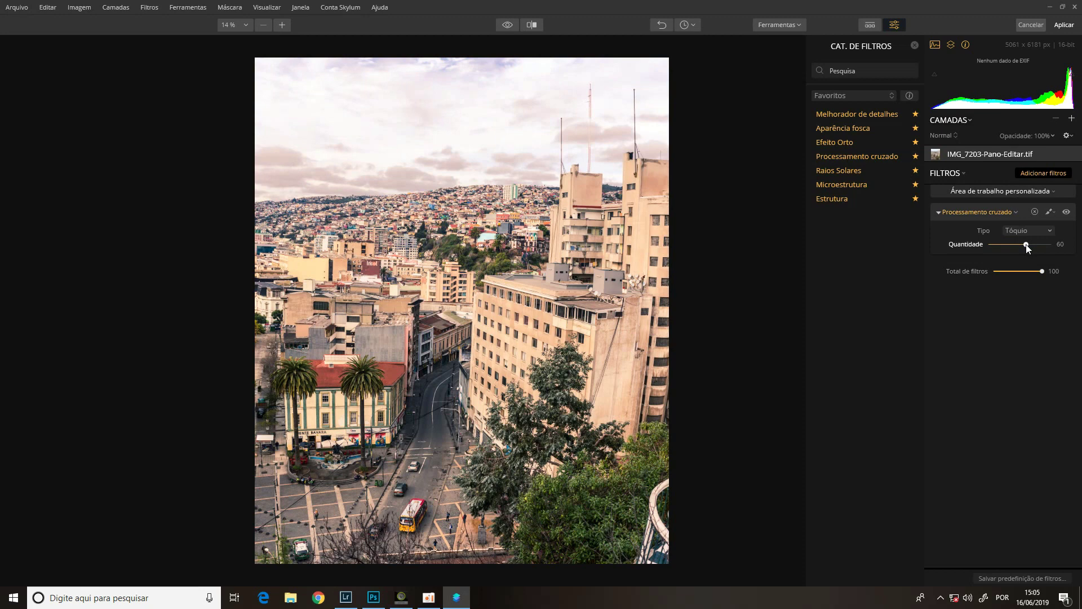
- Try other Processamento cruzado types, including Auckland, Miami, Memphis and Dallas, and remove the filter
{"action": "left_click", "coordinate": [1030, 230]}
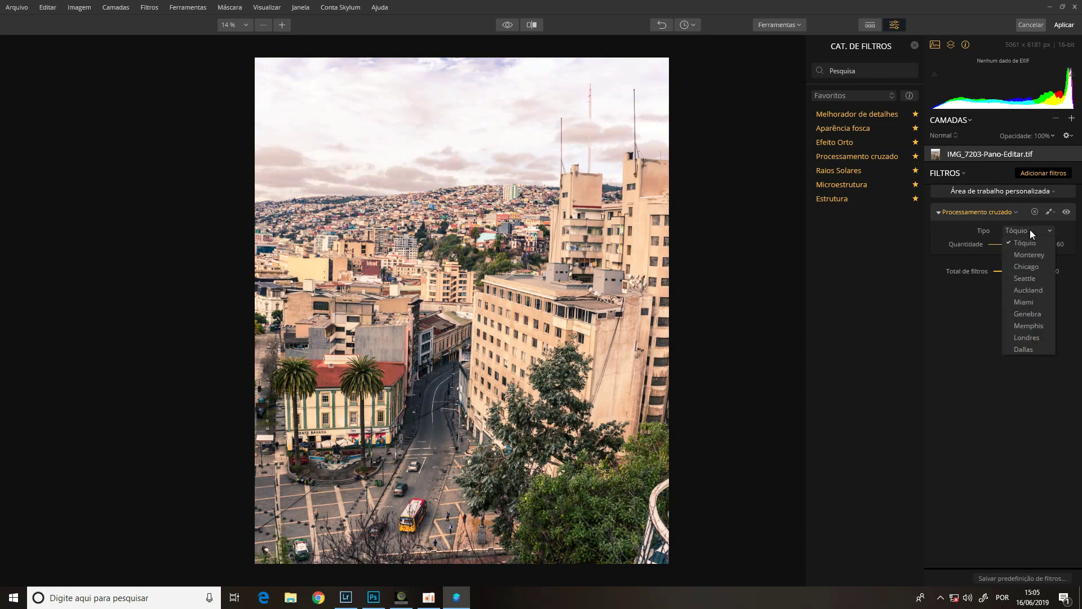
{"action": "left_click", "coordinate": [1031, 242]}
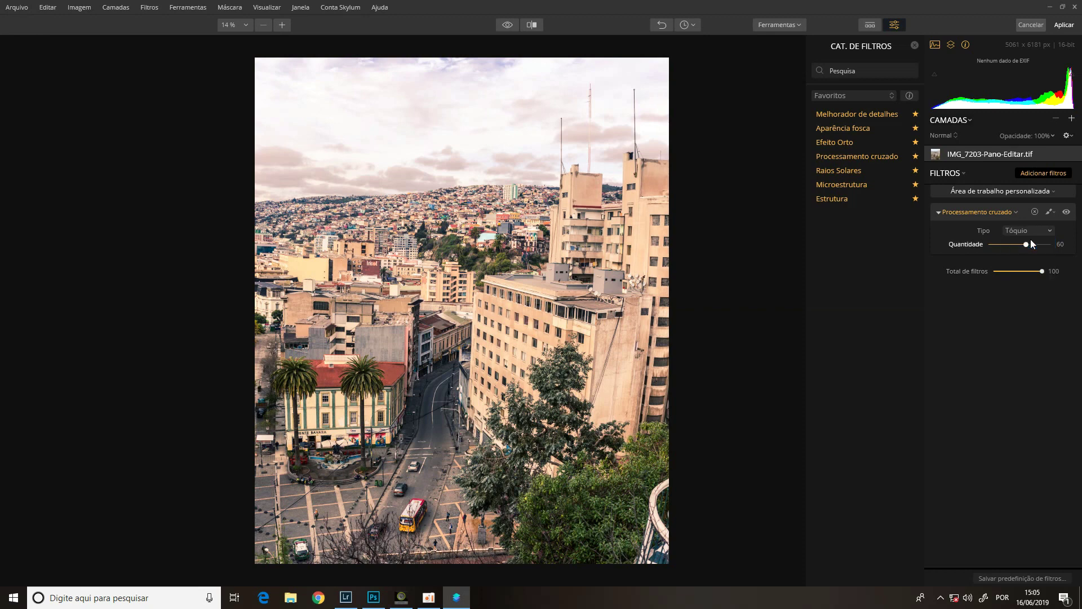
{"action": "key", "text": "Down"}
{"action": "key", "text": "Down"}
{"action": "key", "text": "Down"}
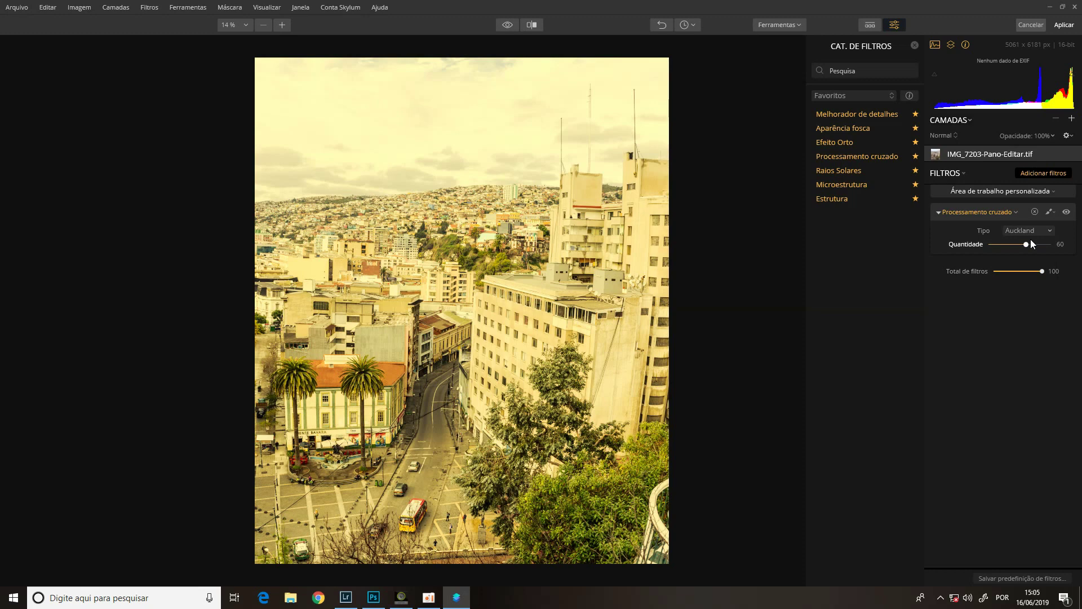
{"action": "key", "text": "Down"}
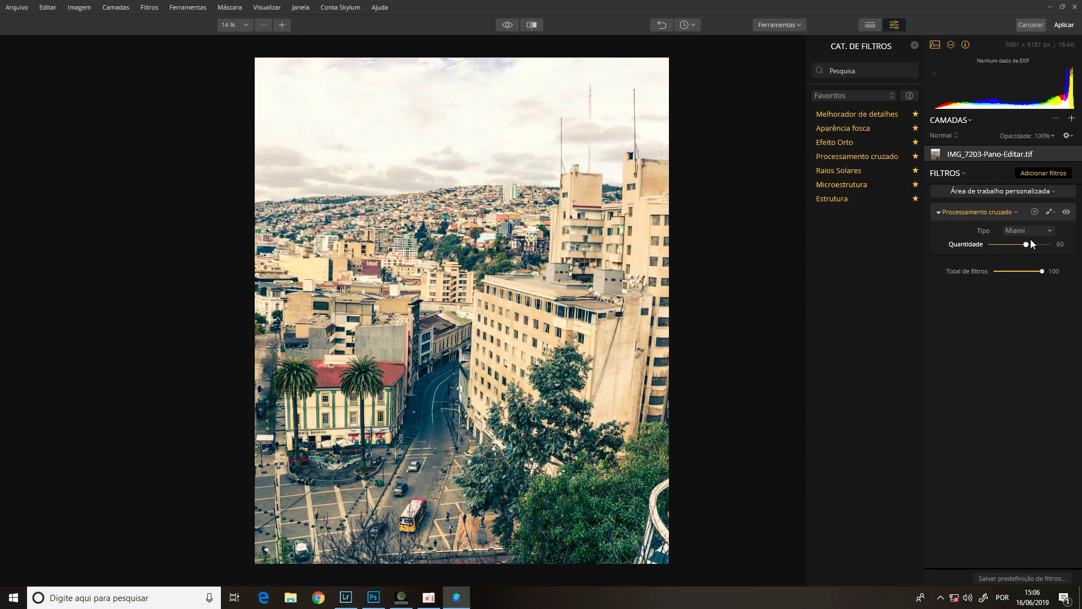
{"action": "key", "text": "Down"}
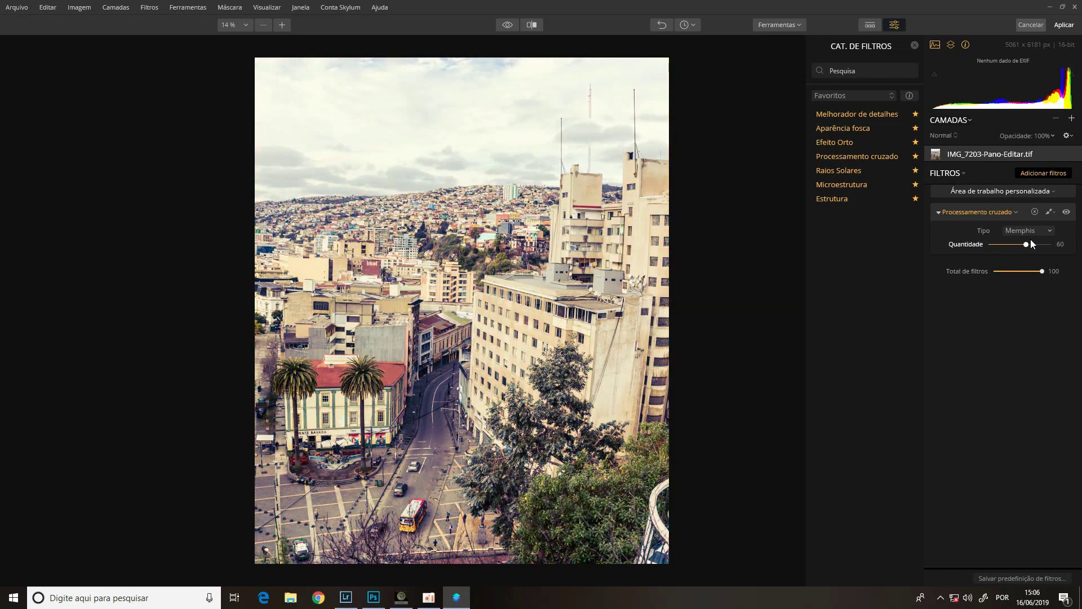
{"action": "key", "text": "Down"}
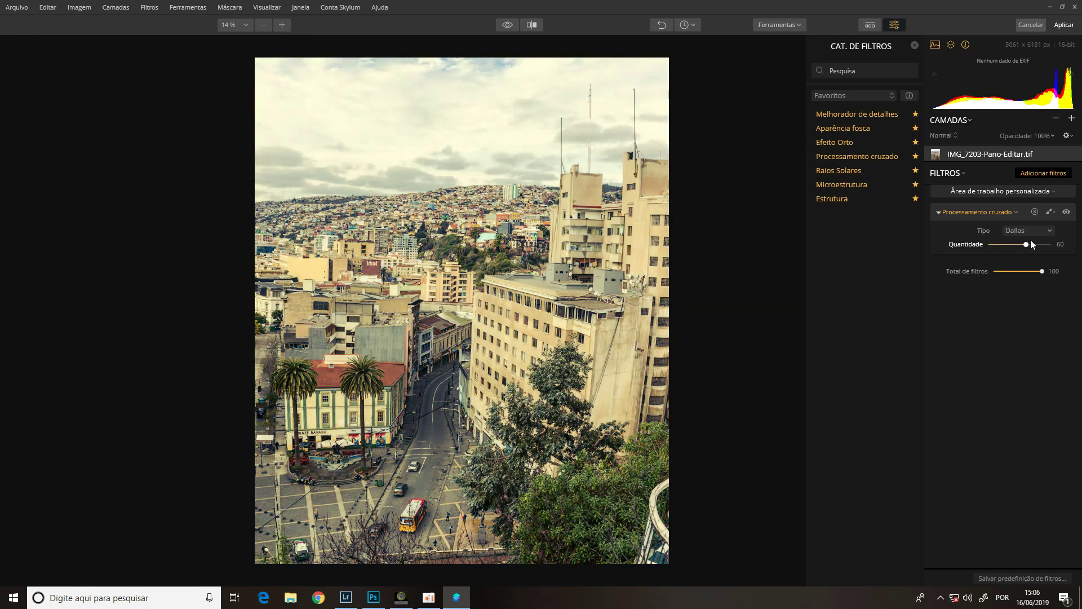
{"action": "left_click", "coordinate": [1035, 211]}
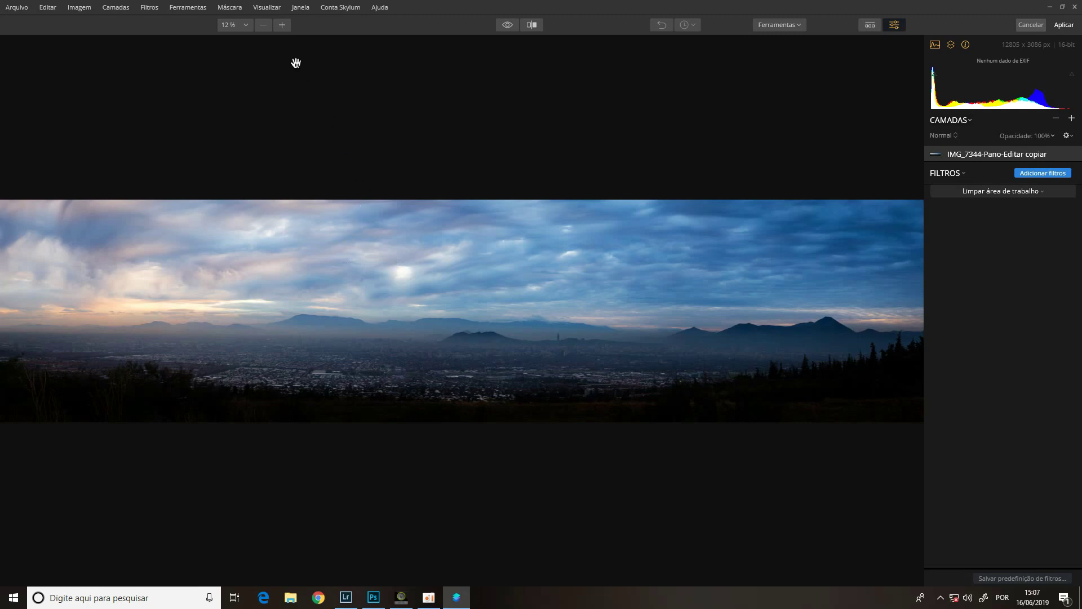
- Show only the favourite filters and add Raios Solares to the IMG_7344-Pano-Editar panorama
{"action": "left_click", "coordinate": [286, 27]}
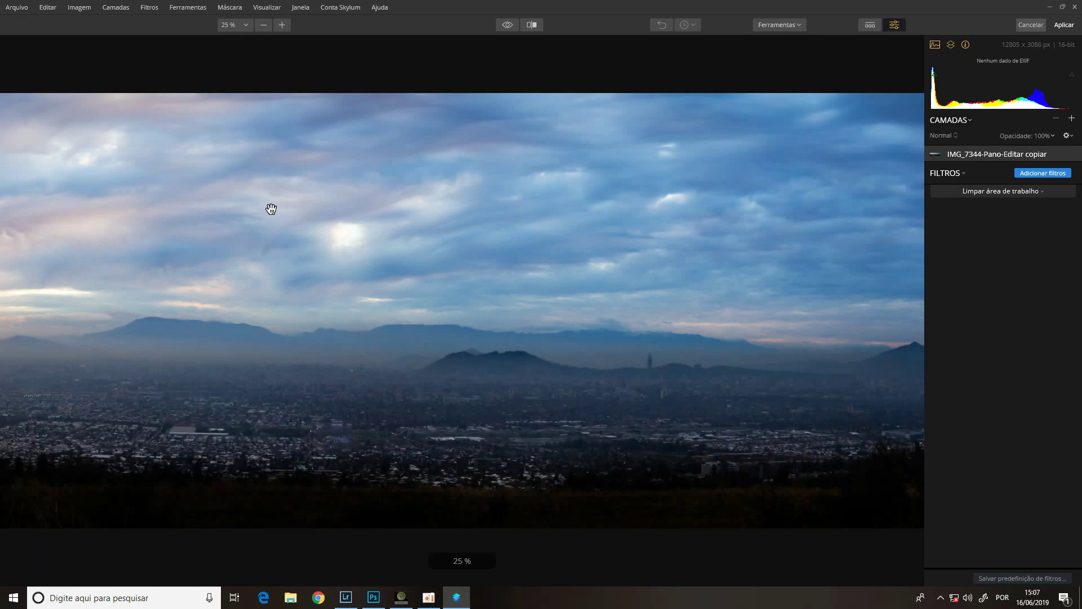
{"action": "left_click_drag", "start_coordinate": [252, 247], "coordinate": [725, 314]}
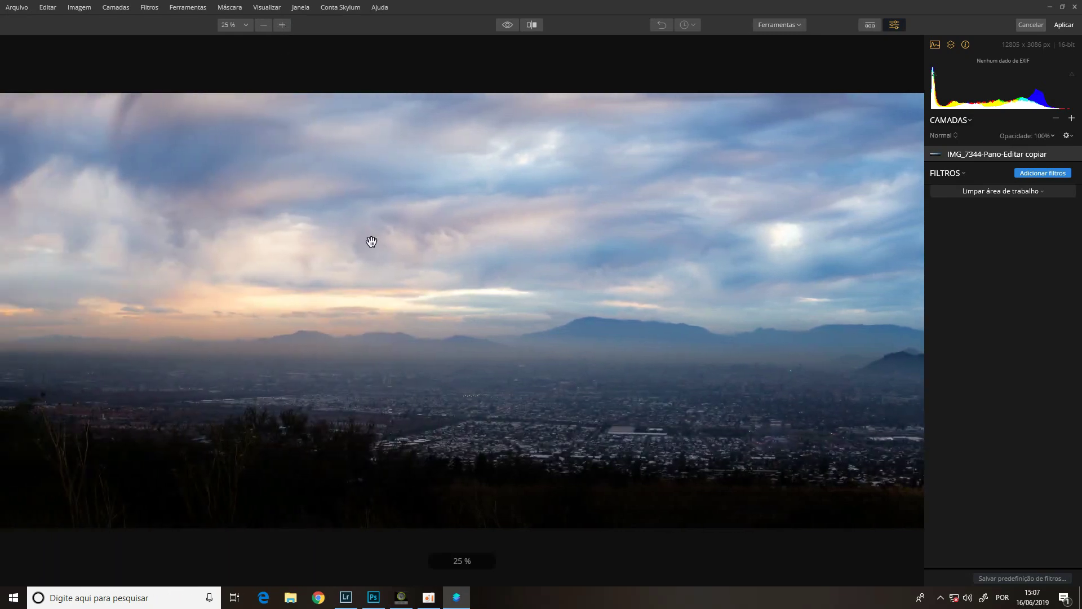
{"action": "left_click", "coordinate": [1040, 172]}
{"action": "left_click", "coordinate": [888, 94]}
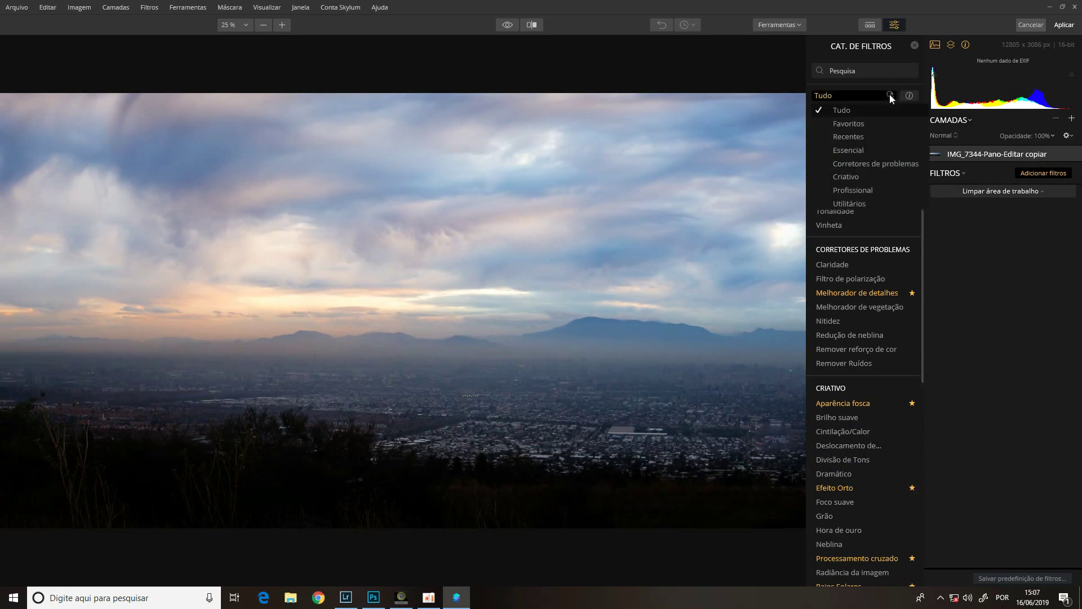
{"action": "left_click", "coordinate": [869, 119]}
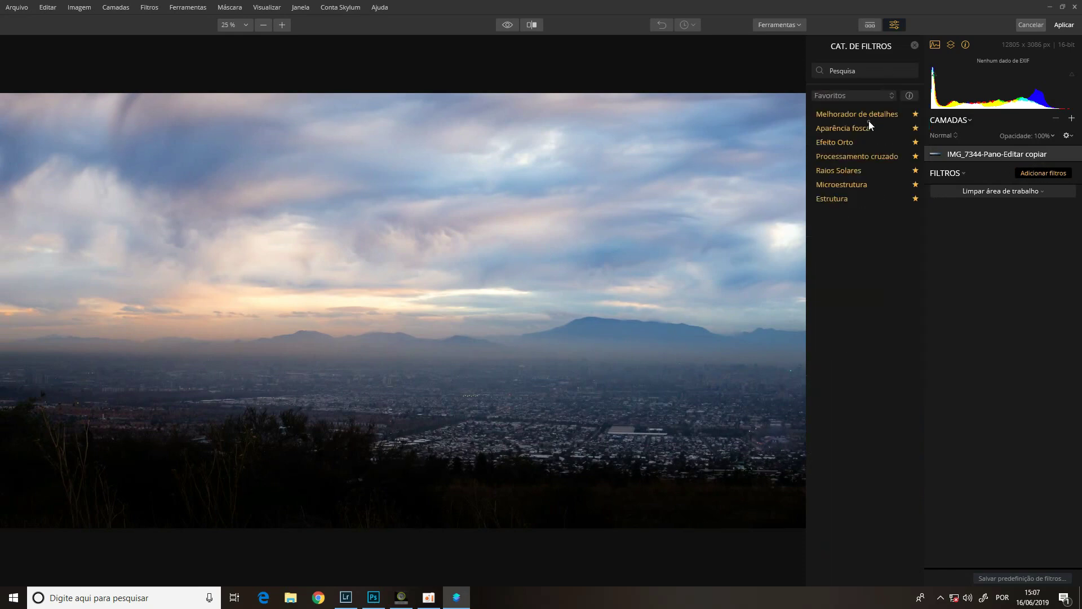
{"action": "left_click", "coordinate": [860, 171]}
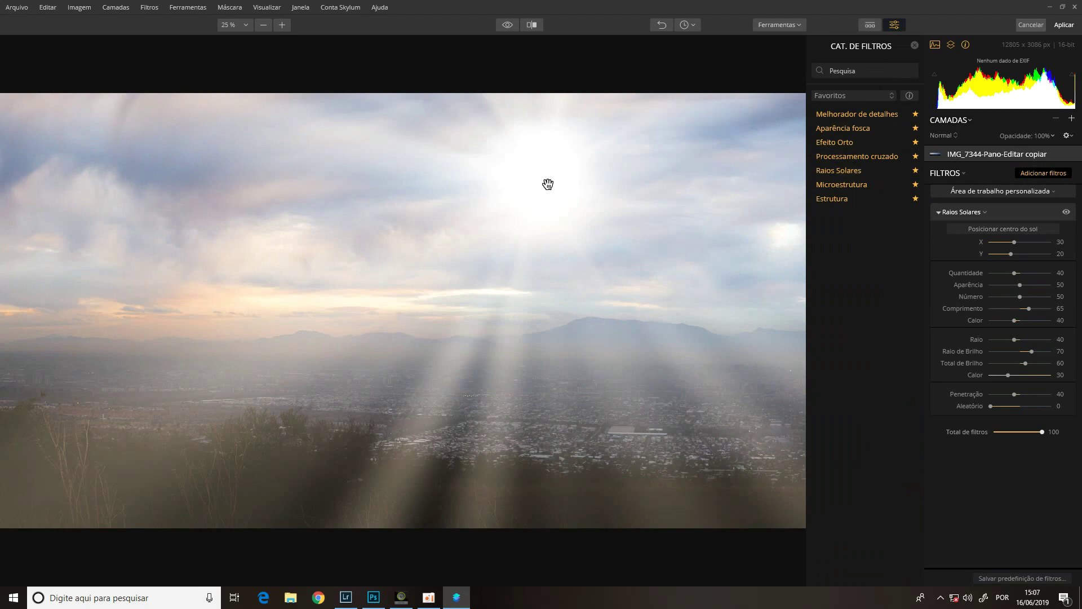
- Place the sun centre just above the horizon in the panorama's bright sunset area, at X 17 and Y 50
{"action": "left_click", "coordinate": [987, 232]}
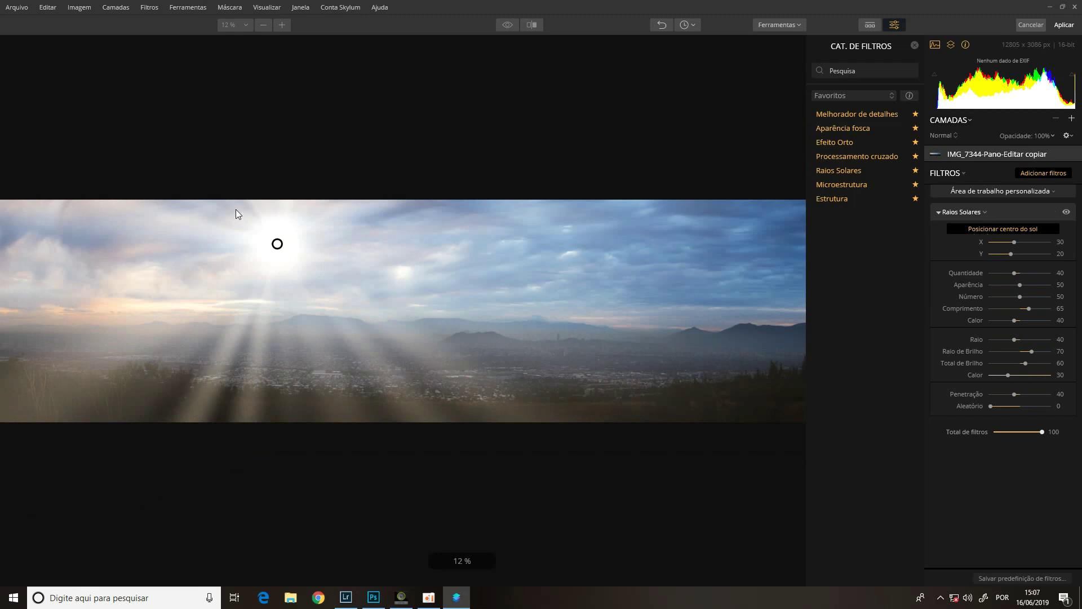
{"action": "mouse_move", "coordinate": [275, 243]}
{"action": "left_mouse_down"}
{"action": "mouse_move", "coordinate": [225, 261]}
{"action": "mouse_move", "coordinate": [276, 254]}
{"action": "mouse_move", "coordinate": [497, 351]}
{"action": "mouse_move", "coordinate": [398, 373]}
{"action": "mouse_move", "coordinate": [161, 311]}
{"action": "left_mouse_up"}
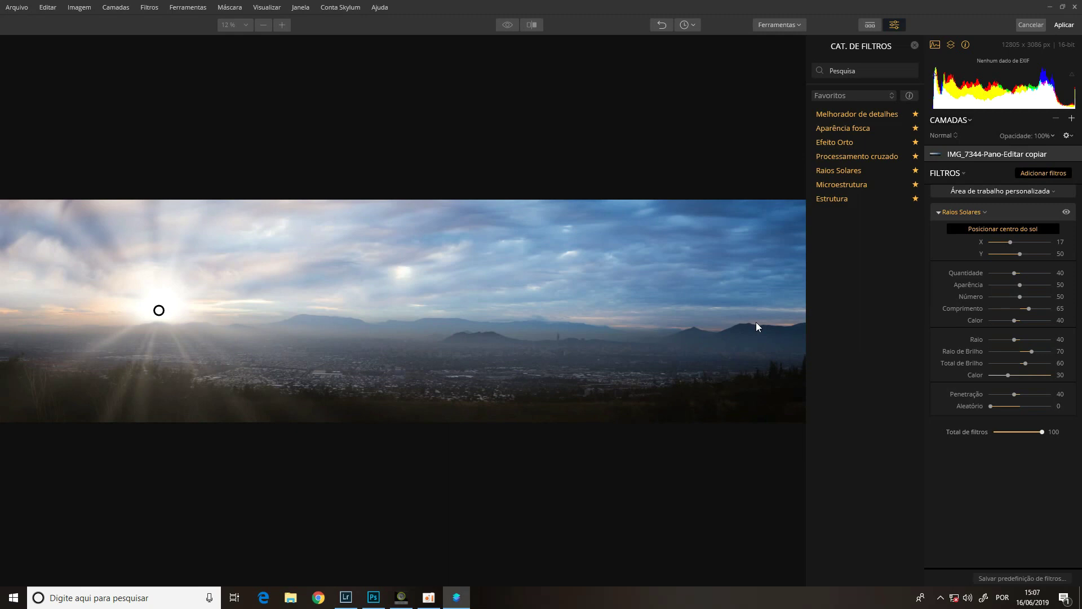
{"action": "key", "text": "Return"}
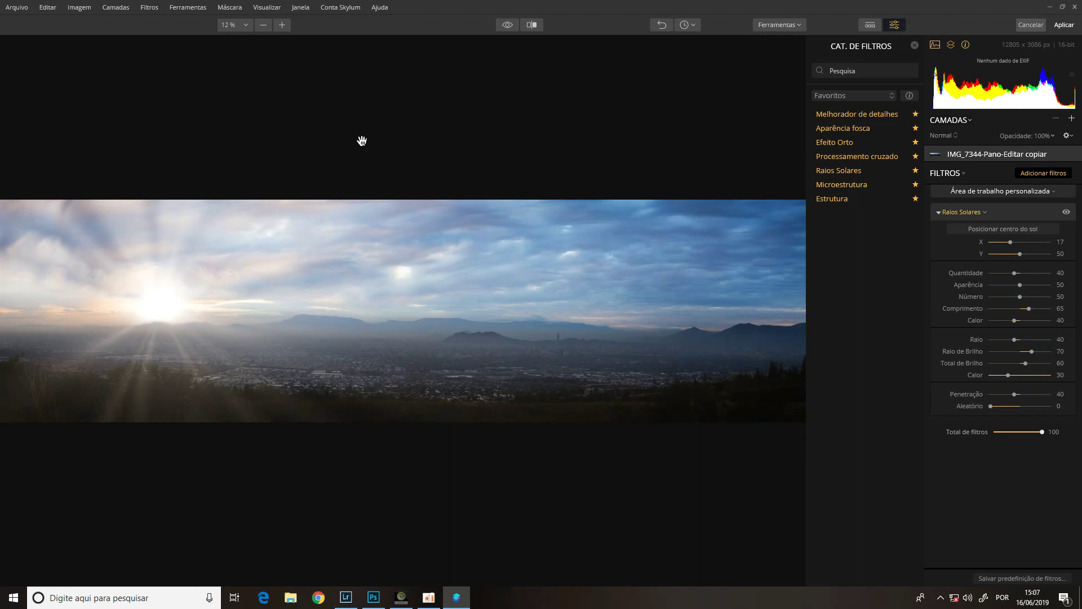
{"action": "left_click", "coordinate": [282, 26]}
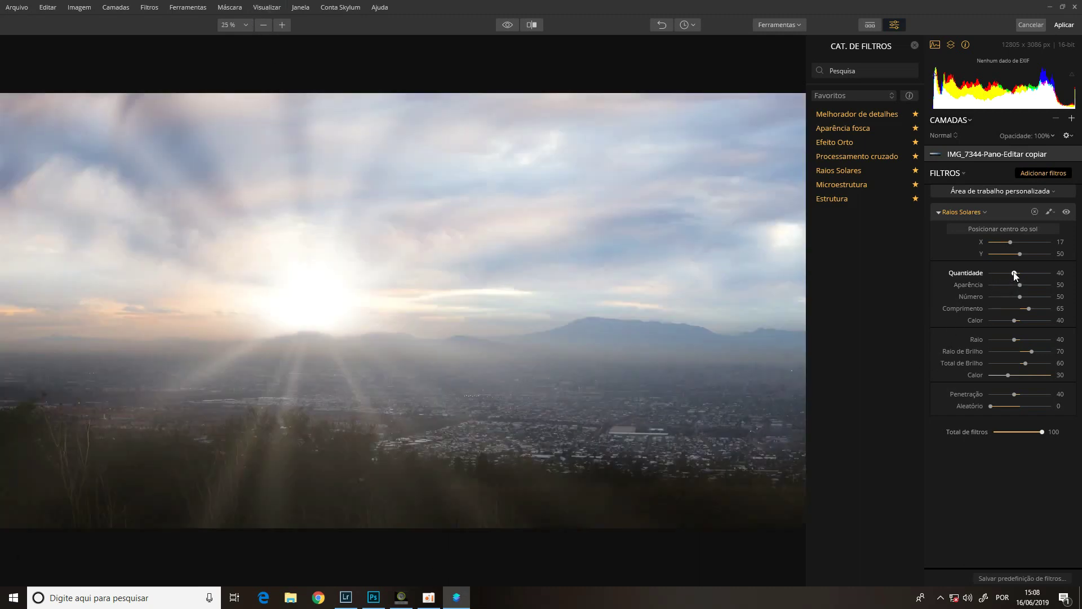
- Set the Raios Solares rays to Quantidade 15, Aparência 37, Número 65, Comprimento 1 and Calor 47
{"action": "mouse_move", "coordinate": [1016, 272]}
{"action": "left_mouse_down"}
{"action": "mouse_move", "coordinate": [1031, 276]}
{"action": "mouse_move", "coordinate": [977, 267]}
{"action": "mouse_move", "coordinate": [1030, 285]}
{"action": "mouse_move", "coordinate": [1000, 279]}
{"action": "left_mouse_up"}
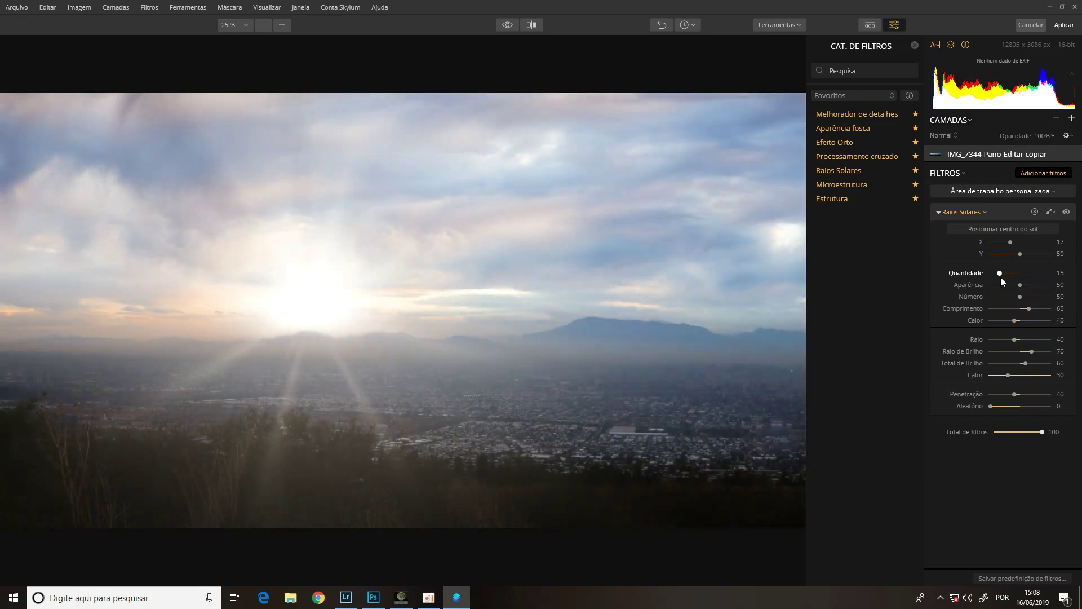
{"action": "mouse_move", "coordinate": [1010, 283]}
{"action": "left_mouse_down"}
{"action": "mouse_move", "coordinate": [998, 282]}
{"action": "mouse_move", "coordinate": [1013, 288]}
{"action": "left_mouse_up"}
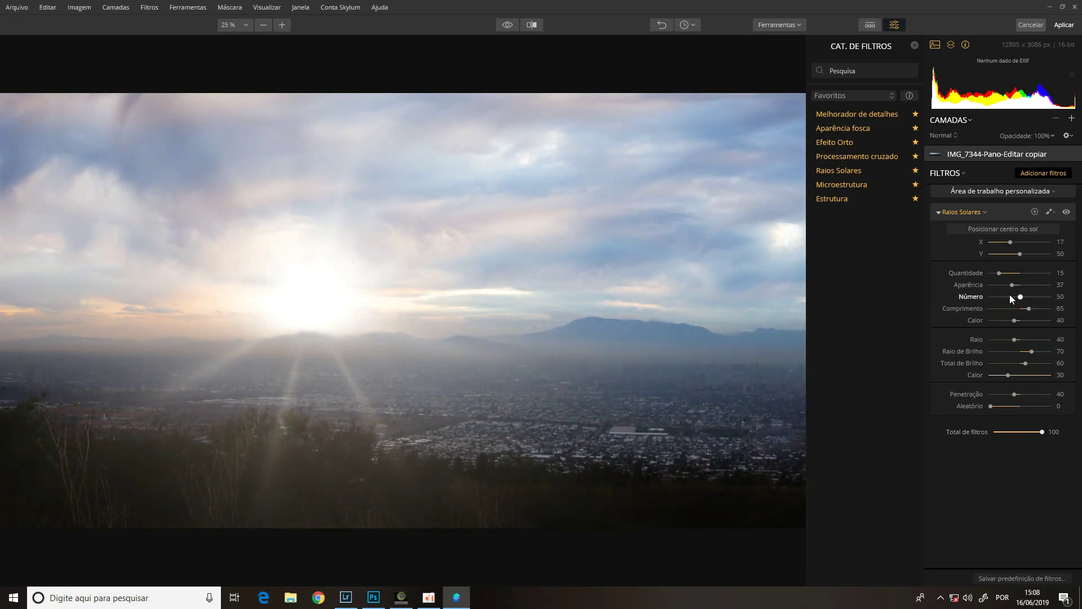
{"action": "left_click_drag", "start_coordinate": [1009, 298], "coordinate": [976, 303]}
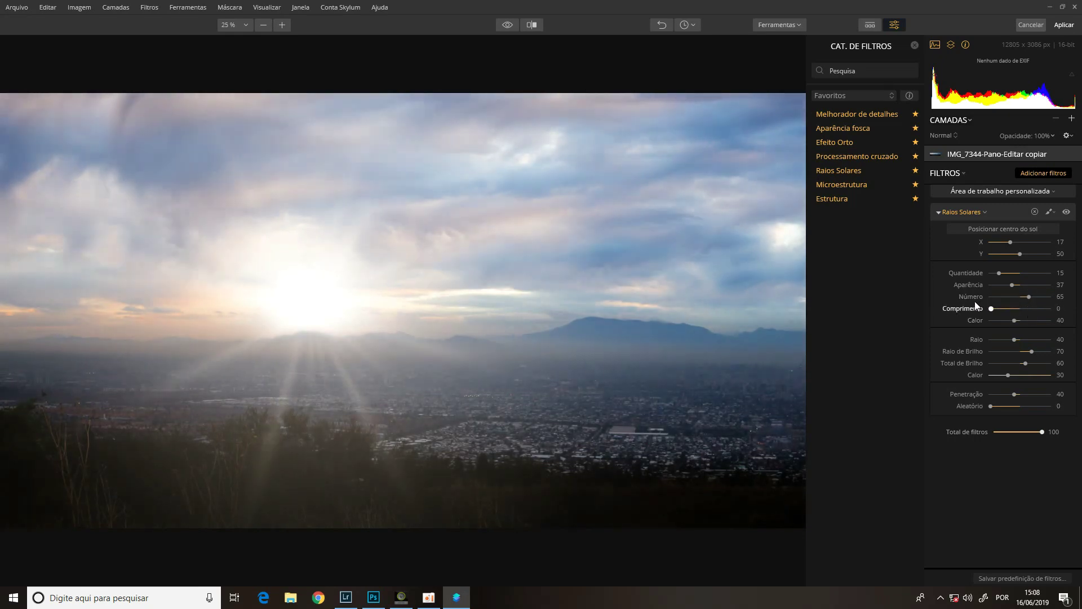
{"action": "mouse_move", "coordinate": [1005, 312]}
{"action": "left_mouse_down"}
{"action": "mouse_move", "coordinate": [1022, 312]}
{"action": "mouse_move", "coordinate": [991, 309]}
{"action": "mouse_move", "coordinate": [993, 321]}
{"action": "mouse_move", "coordinate": [1040, 326]}
{"action": "mouse_move", "coordinate": [1020, 325]}
{"action": "left_mouse_up"}
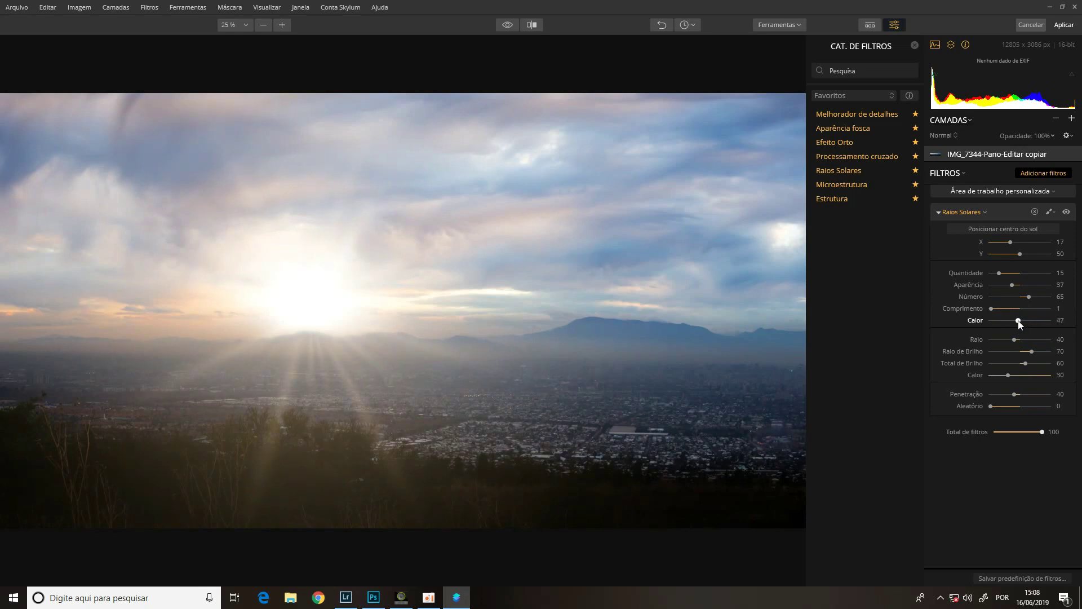
- Set the sun to Raio 4, Raio de Brilho 71, Total de Brilho 49 and Calor 47, with Penetração 59 and Aleatório 27
{"action": "left_click", "coordinate": [246, 24]}
{"action": "left_click", "coordinate": [249, 43]}
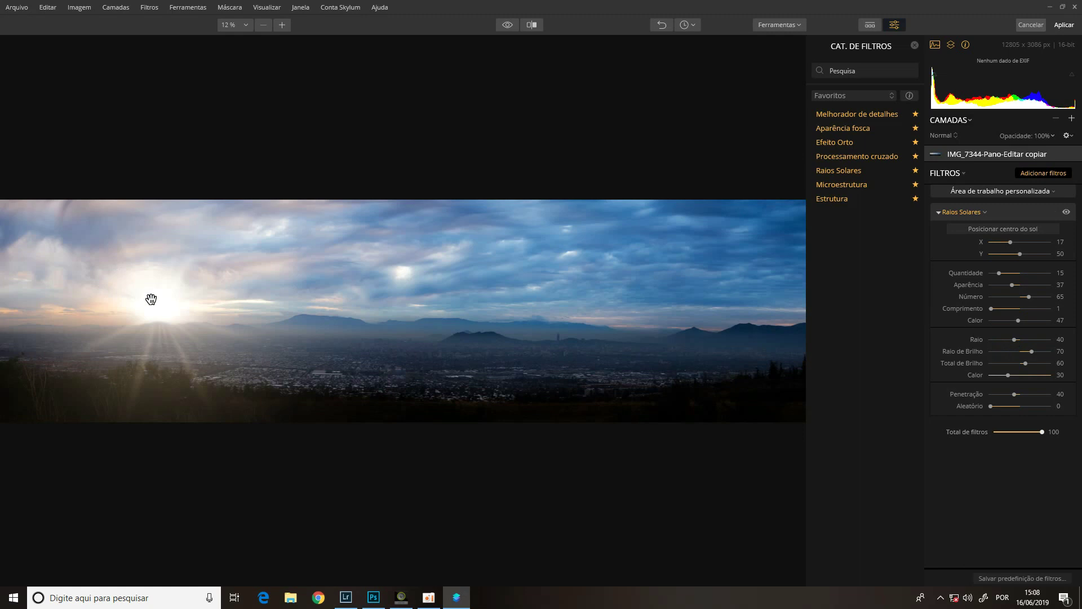
{"action": "left_click_drag", "start_coordinate": [1015, 340], "coordinate": [996, 341]}
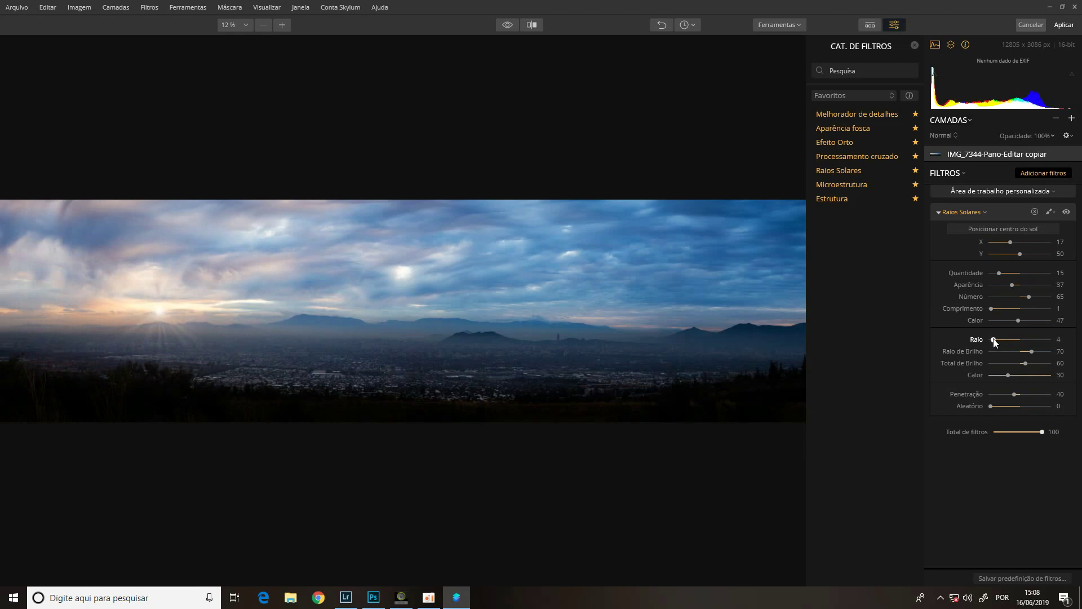
{"action": "left_click_drag", "start_coordinate": [1031, 353], "coordinate": [992, 379]}
{"action": "left_click", "coordinate": [1018, 376]}
{"action": "mouse_move", "coordinate": [1014, 394]}
{"action": "left_mouse_down"}
{"action": "mouse_move", "coordinate": [1004, 394]}
{"action": "mouse_move", "coordinate": [1035, 394]}
{"action": "mouse_move", "coordinate": [1007, 406]}
{"action": "left_mouse_up"}
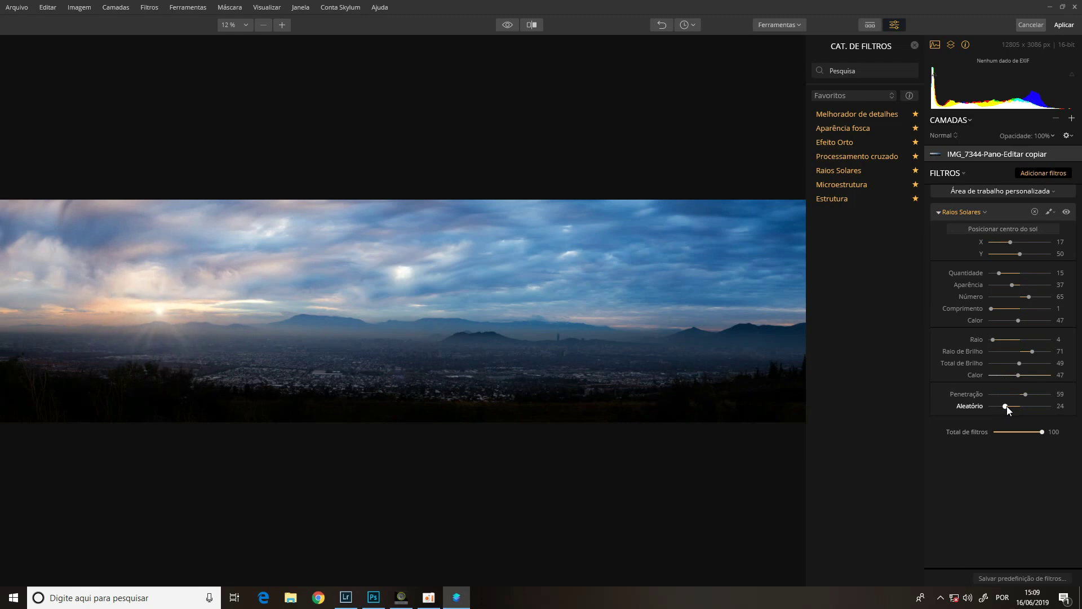
{"action": "left_click_drag", "start_coordinate": [1007, 406], "coordinate": [1010, 406]}
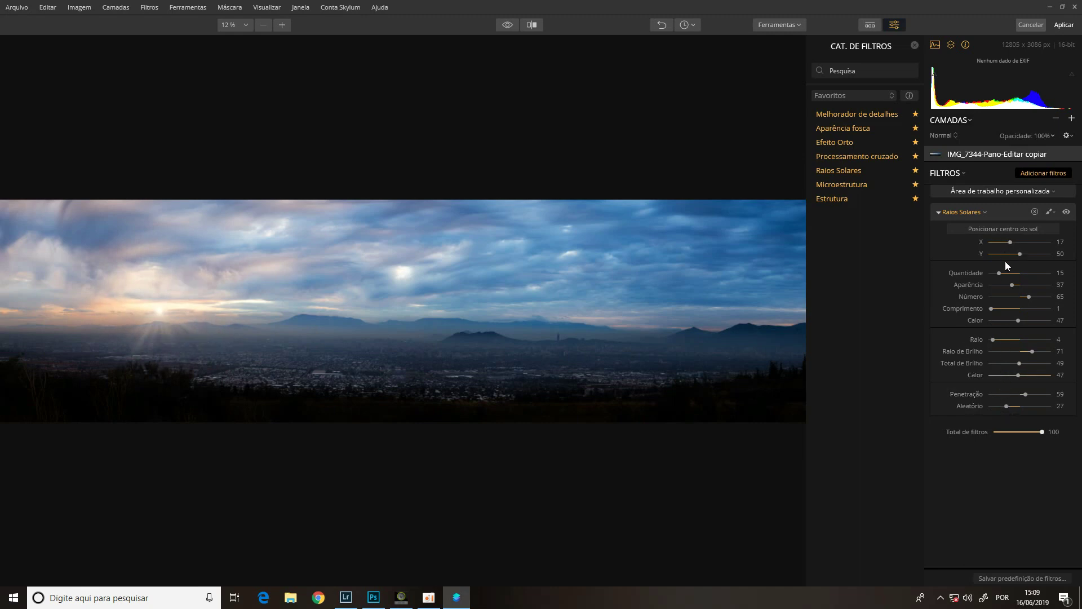
- Fine-tune the sun rays to Quantidade 16 and Comprimento 1
{"action": "mouse_move", "coordinate": [1001, 272]}
{"action": "left_mouse_down"}
{"action": "mouse_move", "coordinate": [1019, 275]}
{"action": "mouse_move", "coordinate": [1004, 274]}
{"action": "left_mouse_up"}
{"action": "left_click_drag", "start_coordinate": [1004, 275], "coordinate": [1002, 275]}
{"action": "left_click_drag", "start_coordinate": [992, 307], "coordinate": [996, 305]}
{"action": "left_click_drag", "start_coordinate": [993, 302], "coordinate": [991, 305]}
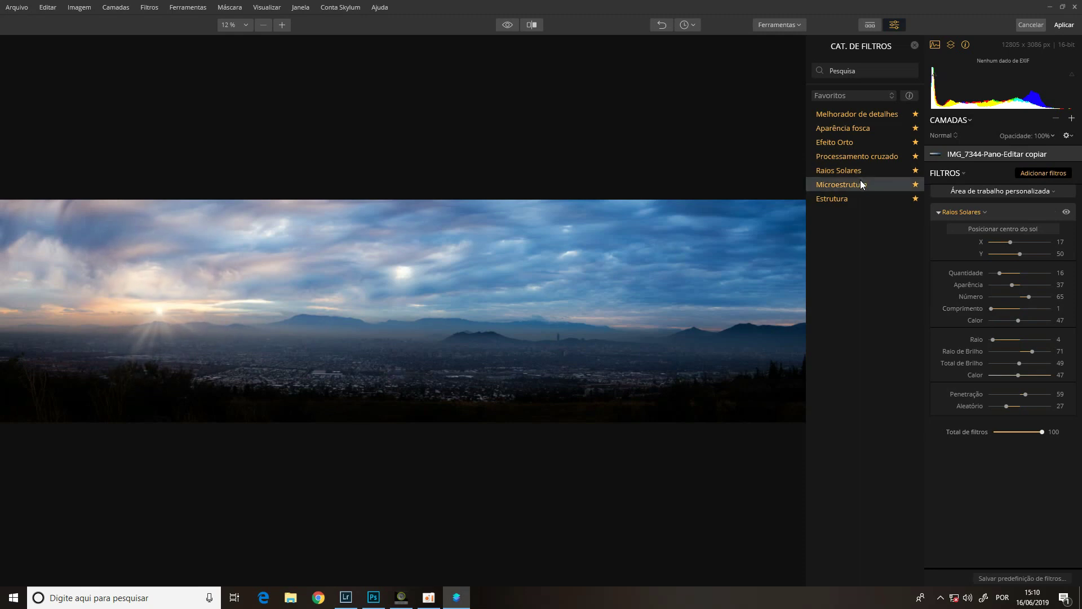
- Show the presets and switch from the Basic category to the Personalizar category
{"action": "left_click", "coordinate": [870, 25]}
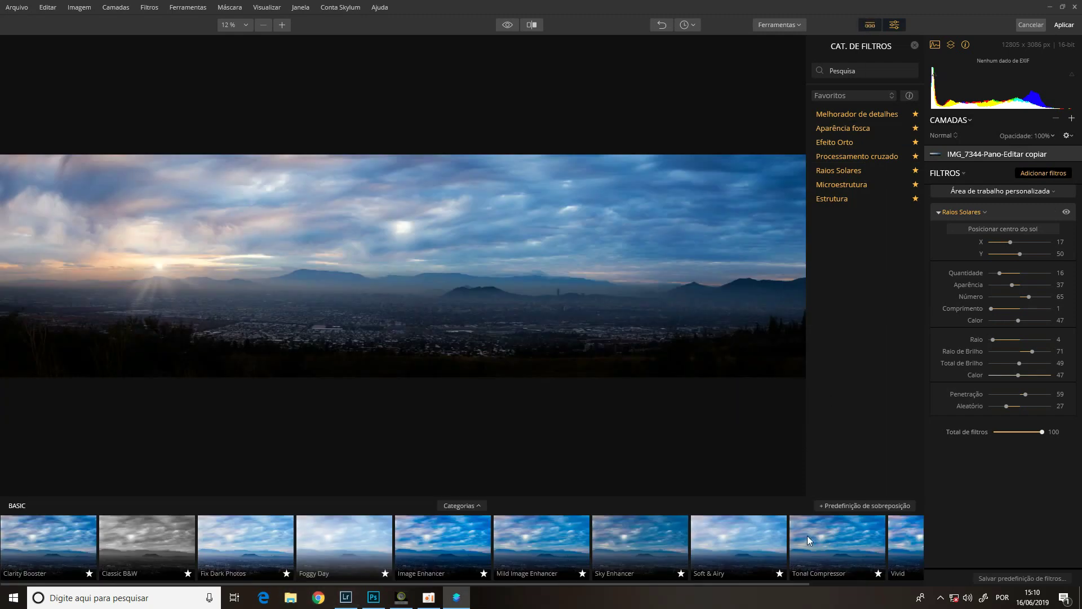
{"action": "left_click", "coordinate": [476, 506]}
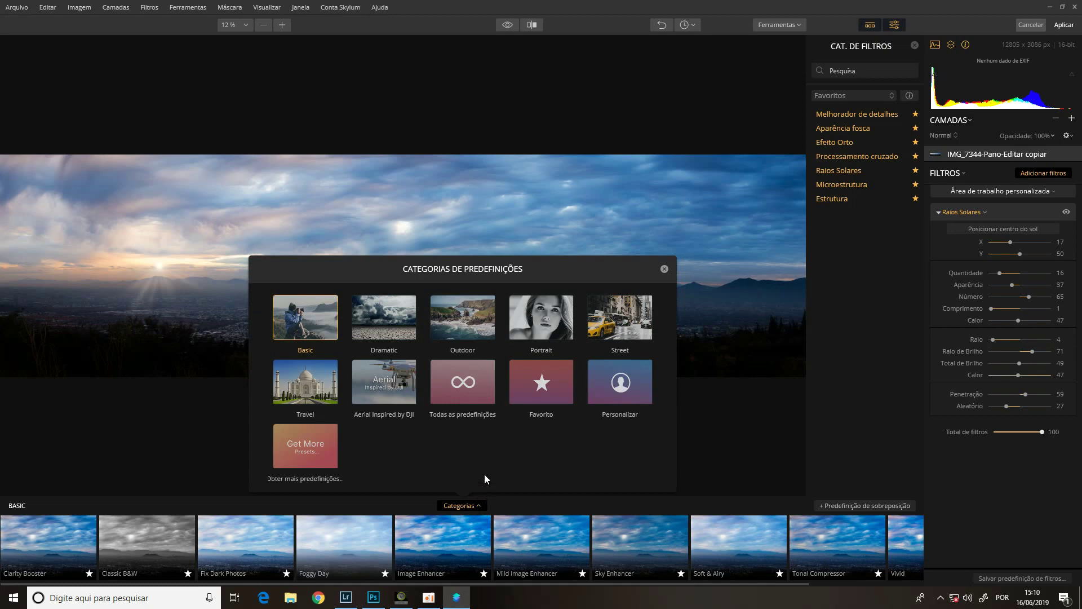
{"action": "left_click", "coordinate": [982, 474]}
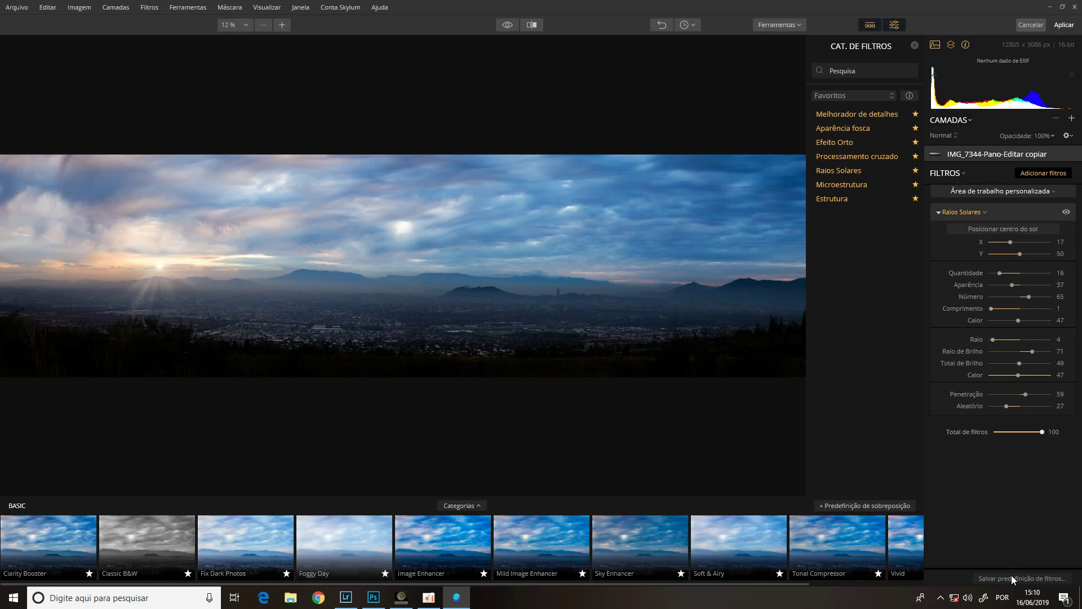
{"action": "left_click", "coordinate": [478, 505]}
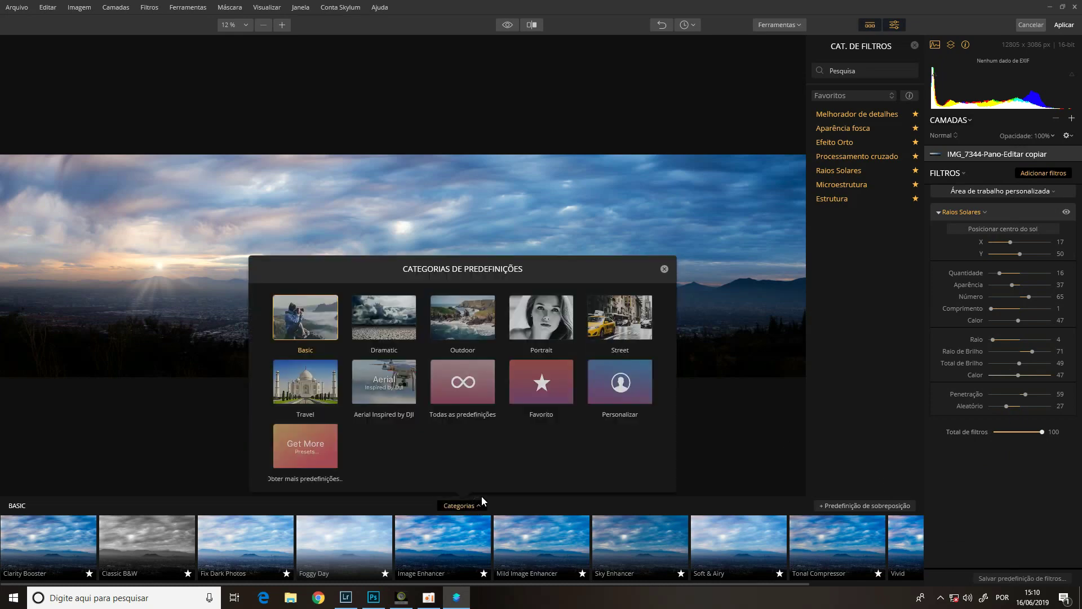
{"action": "left_click", "coordinate": [614, 389]}
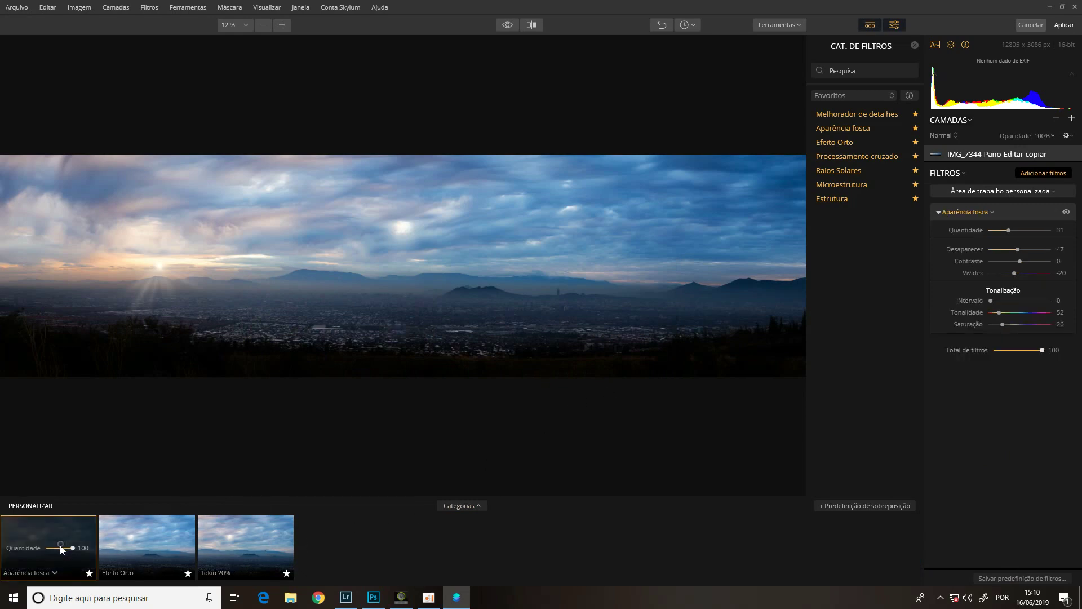
- Apply the custom Aparência fosca preset to the panorama and compare the image with the filter hidden and shown
{"action": "left_click", "coordinate": [60, 545]}
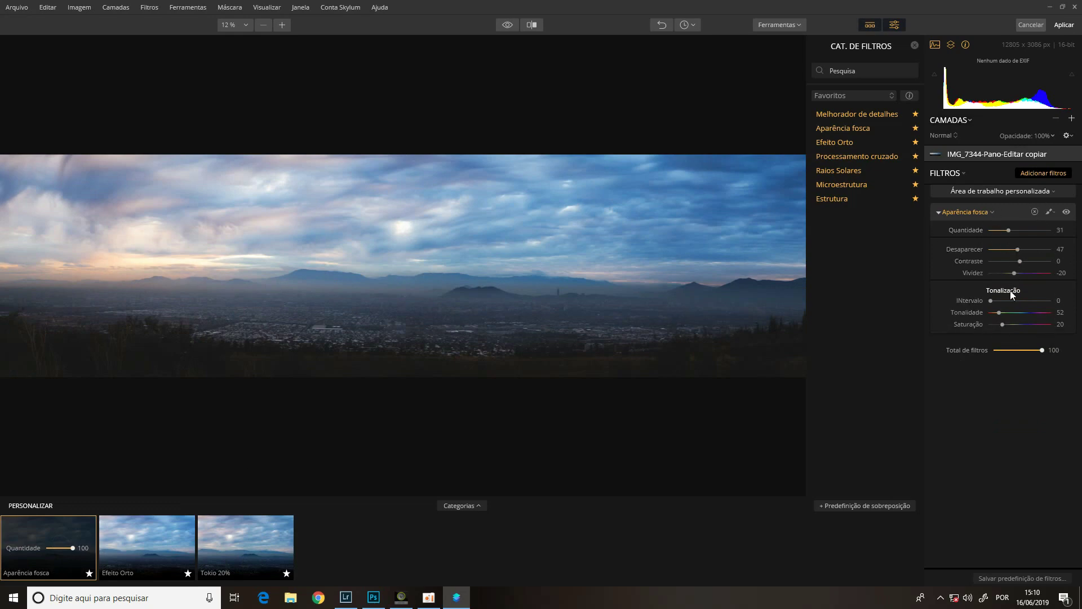
{"action": "left_click", "coordinate": [1066, 213]}
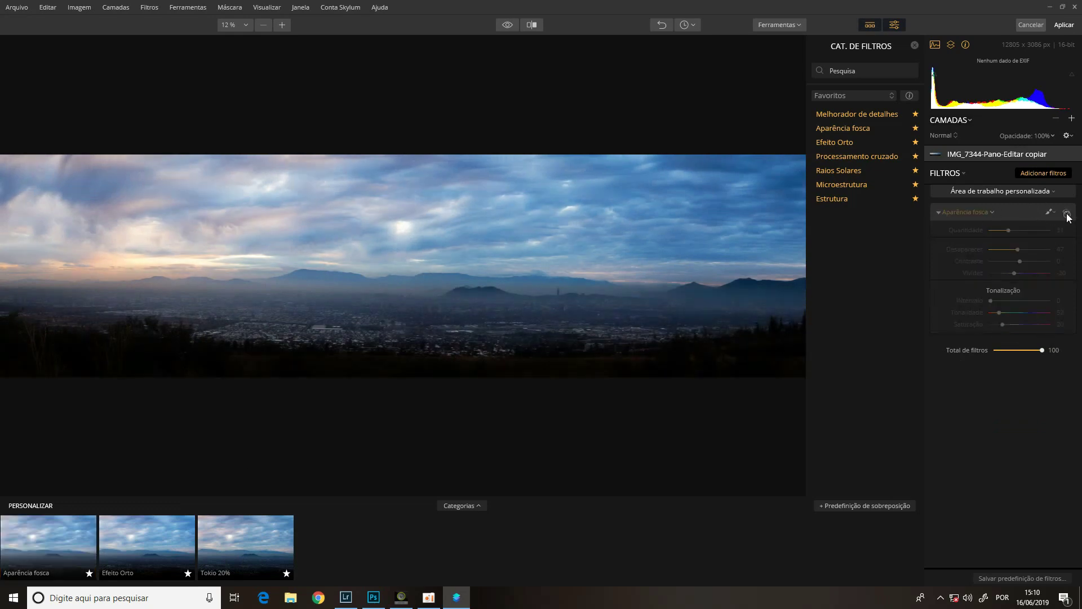
{"action": "left_click", "coordinate": [1067, 213]}
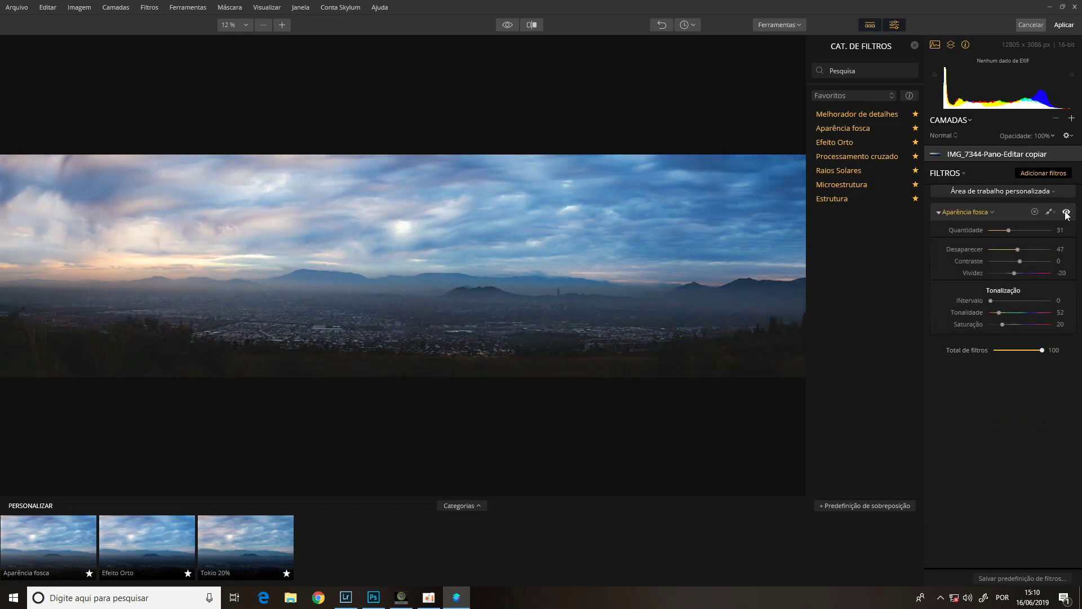
- Try the custom Efeito Orto preset on the panorama and replace it with the Tokio 20% preset
{"action": "left_click", "coordinate": [162, 547]}
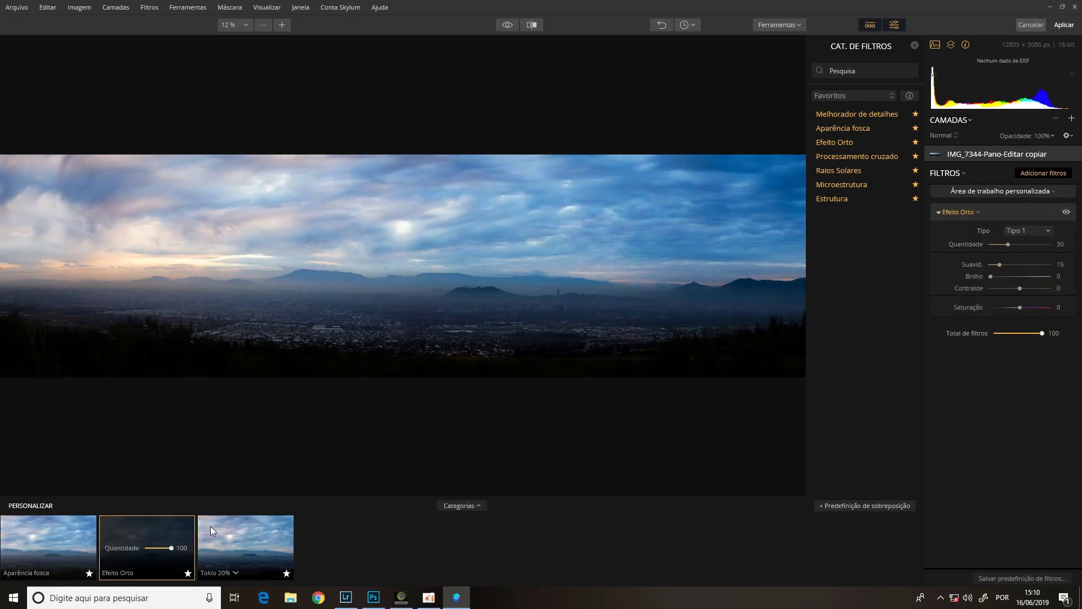
{"action": "left_click", "coordinate": [226, 536]}
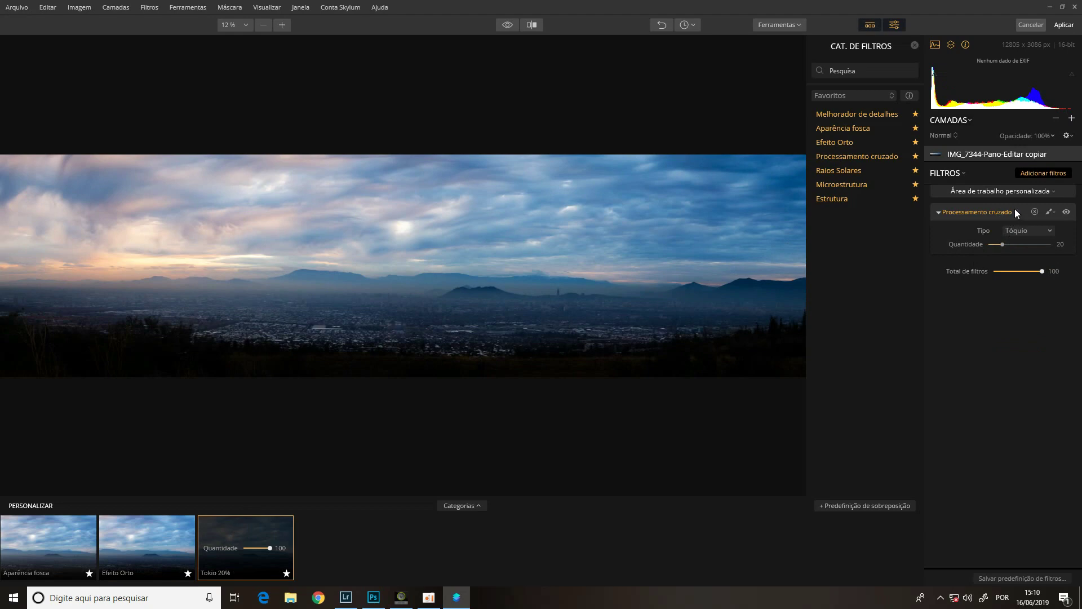
- View the Processamento cruzado filter's mask types and set its blend mode (Mistura) to Normal
{"action": "left_click", "coordinate": [1054, 211]}
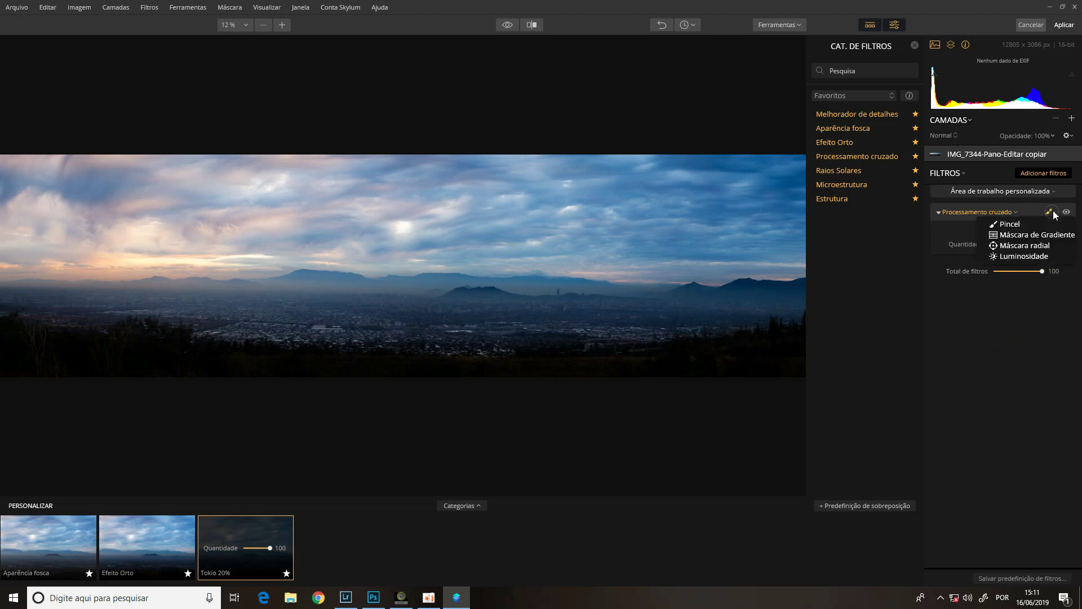
{"action": "left_click", "coordinate": [1016, 210]}
{"action": "mouse_move", "coordinate": [1030, 251]}
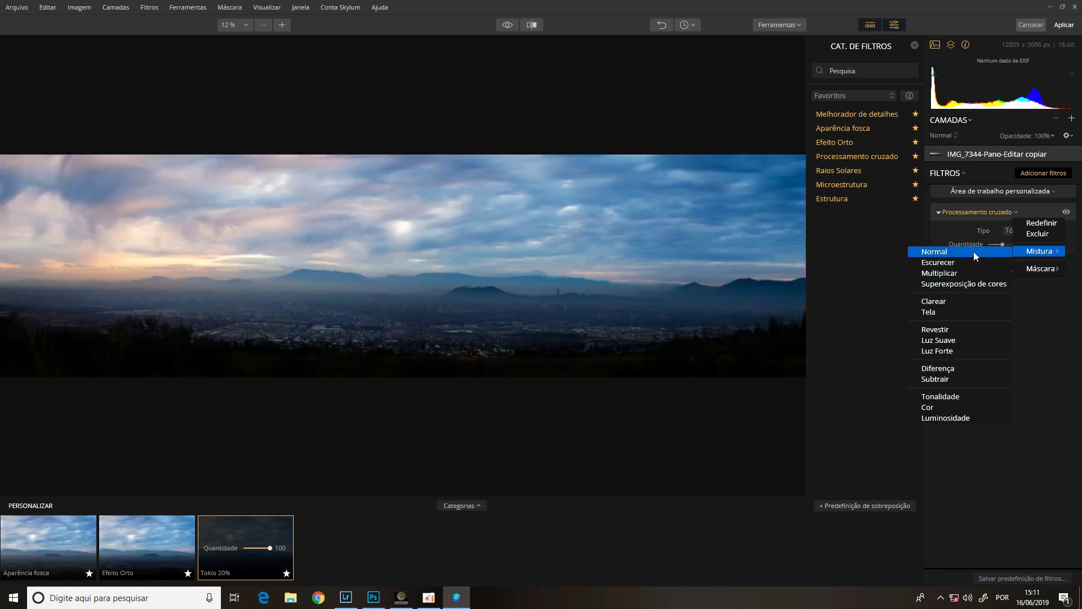
{"action": "left_click", "coordinate": [973, 251]}
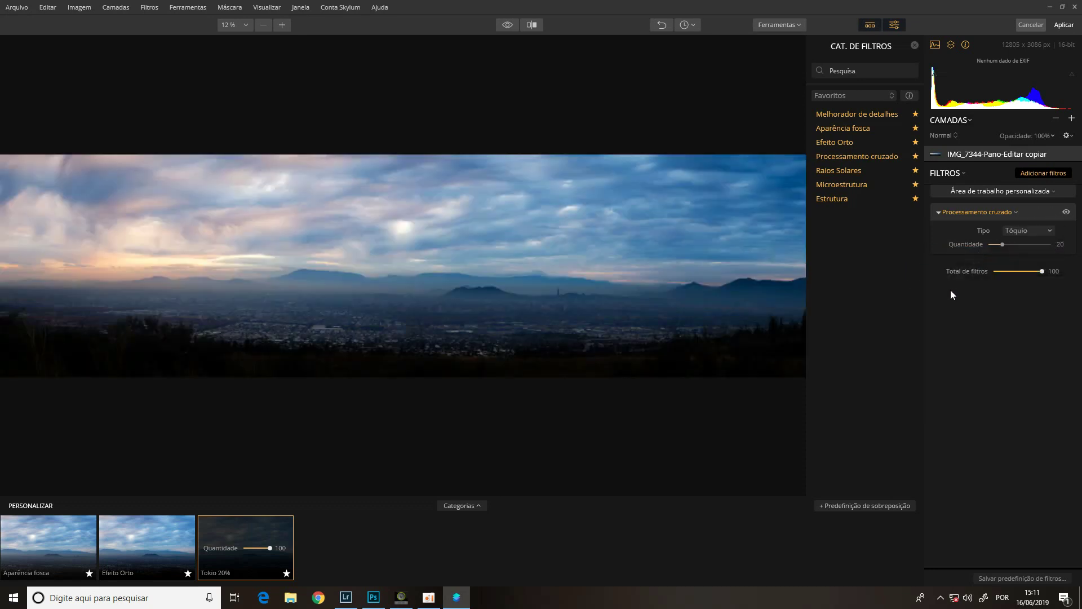